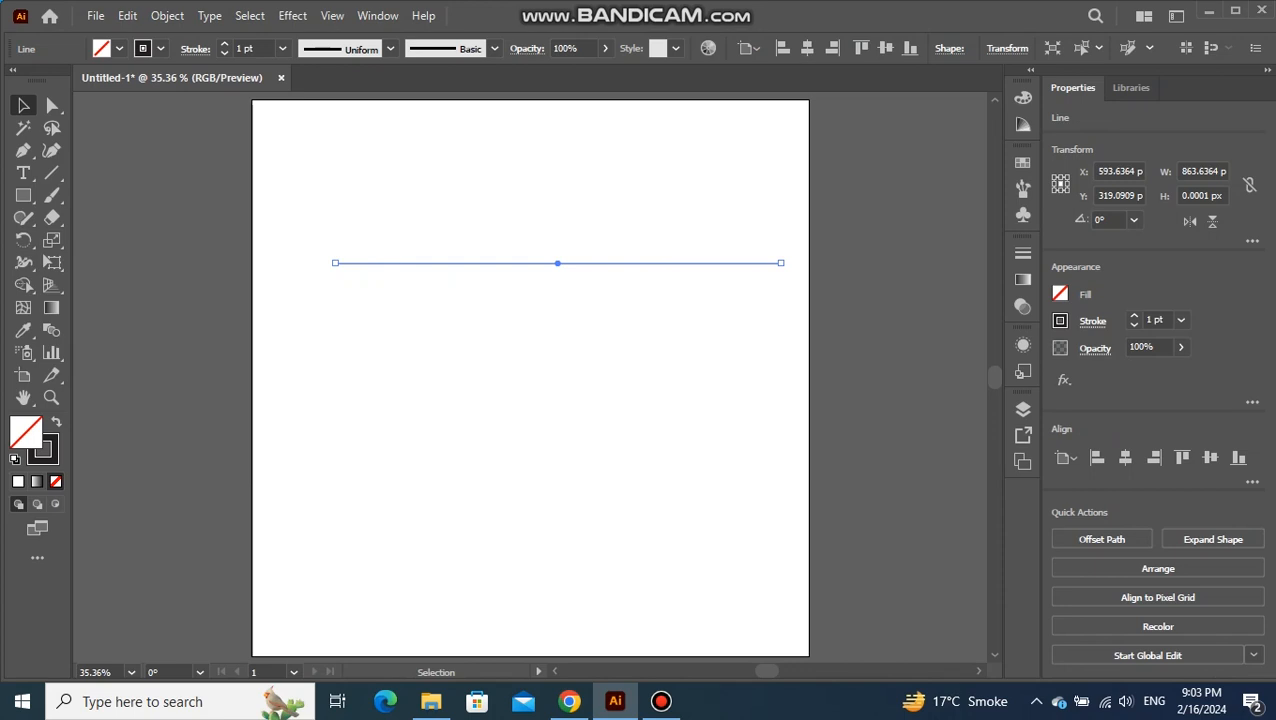
Duplicate the horizontal line 40 px below itself and repeat the copy seven more times to make nine evenly spaced lines
left_click_drag(557, 263, 558, 284)
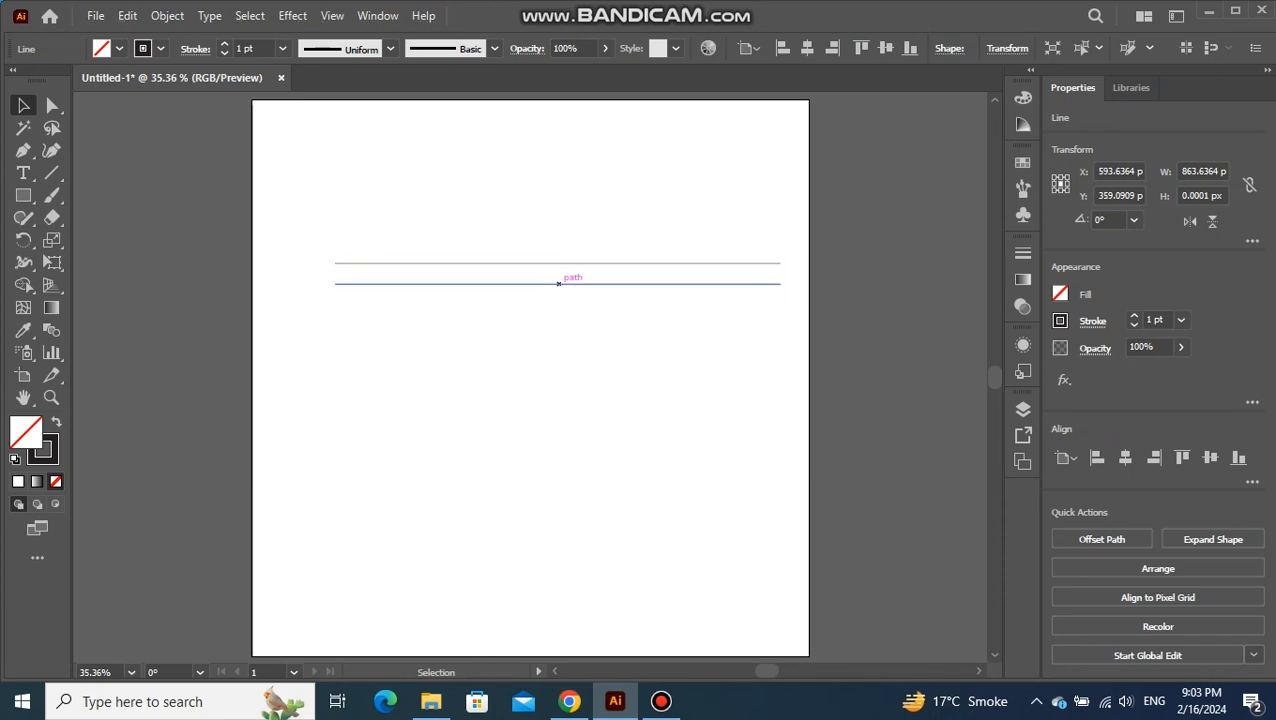
key("ctrl+d")
key("ctrl+d")
key("ctrl+d")
key("ctrl+d")
key("ctrl+d")
key("ctrl+d")
key("ctrl+d")
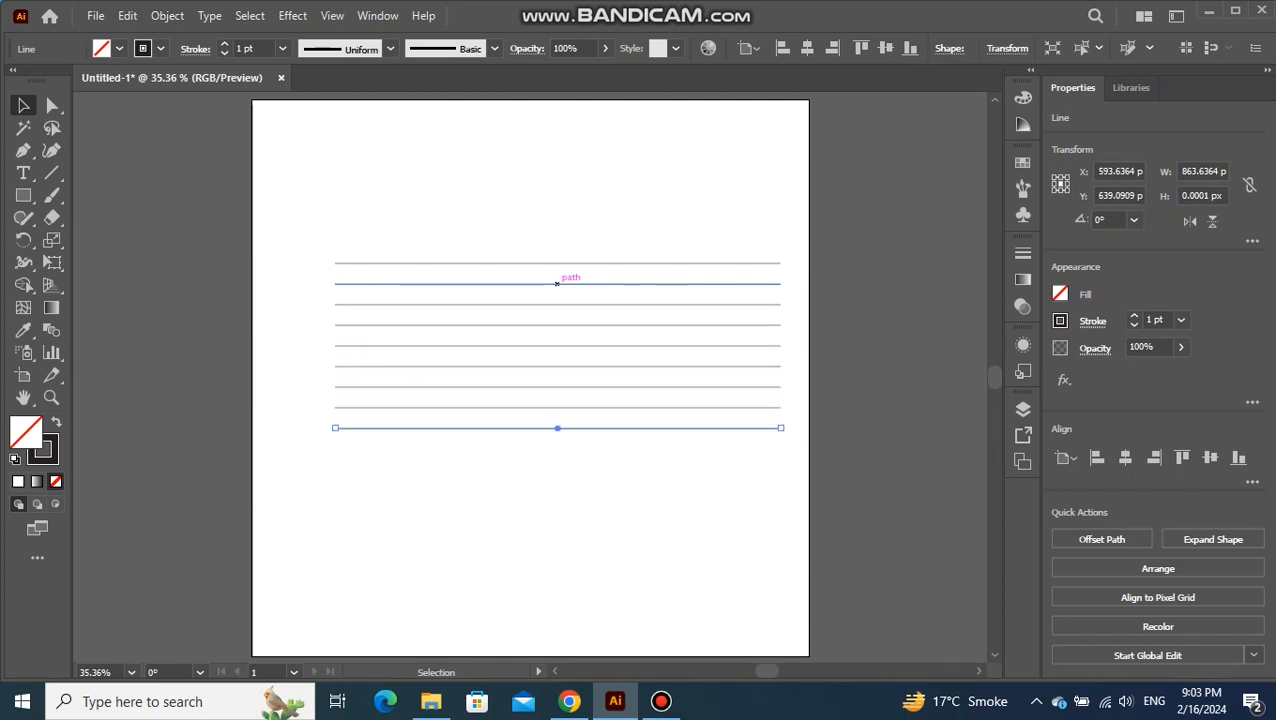
Group all nine horizontal lines and center the group horizontally and vertically on the artboard
left_click_drag(540, 238, 571, 446)
right_click(559, 203)
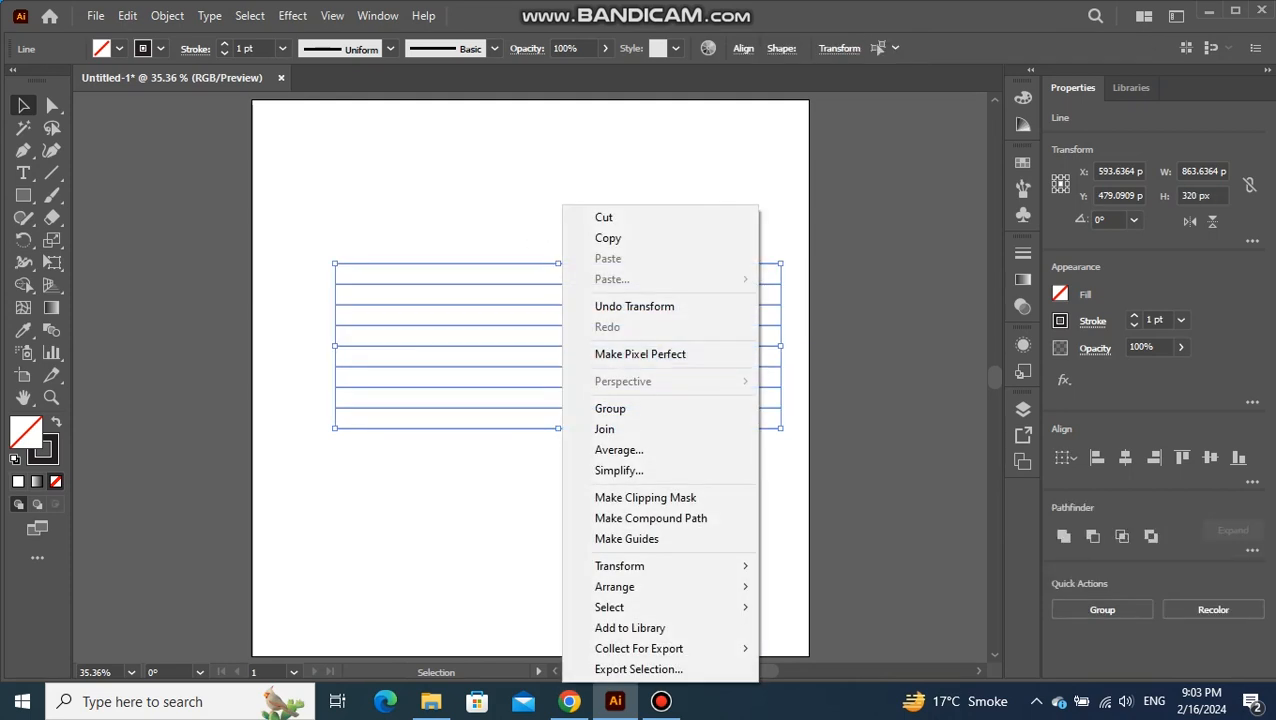
left_click(612, 408)
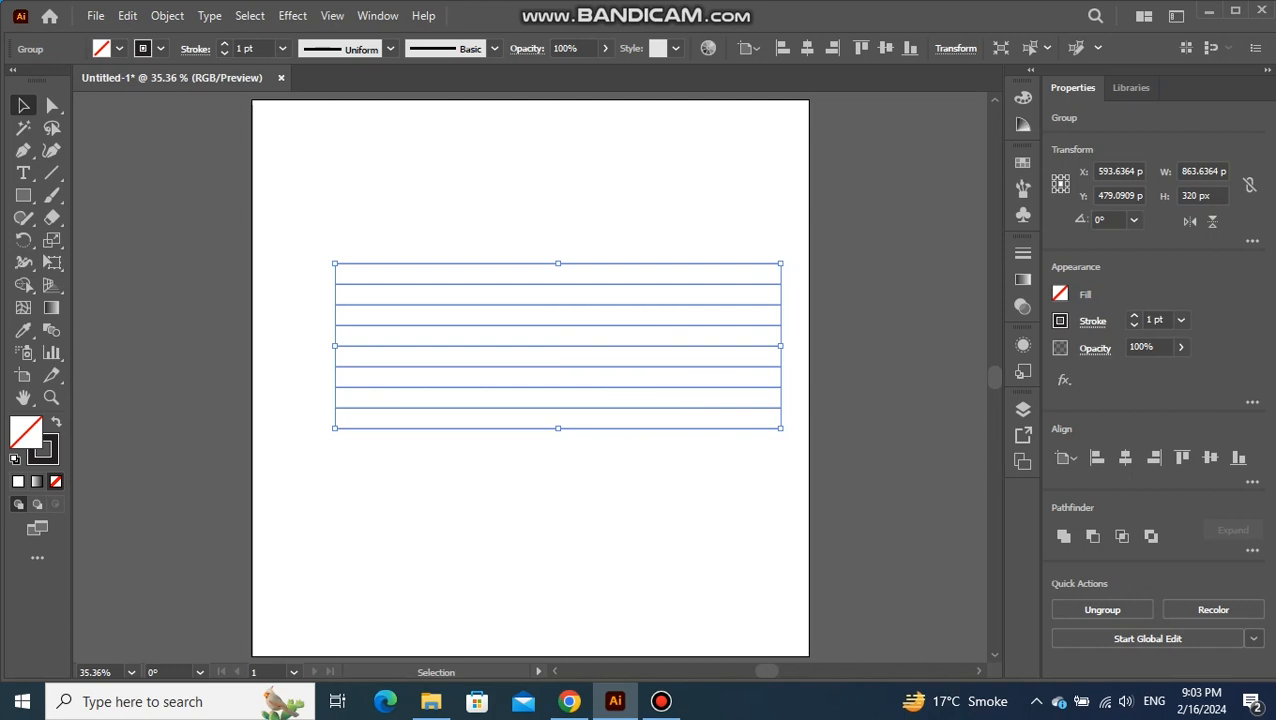
left_click(1125, 457)
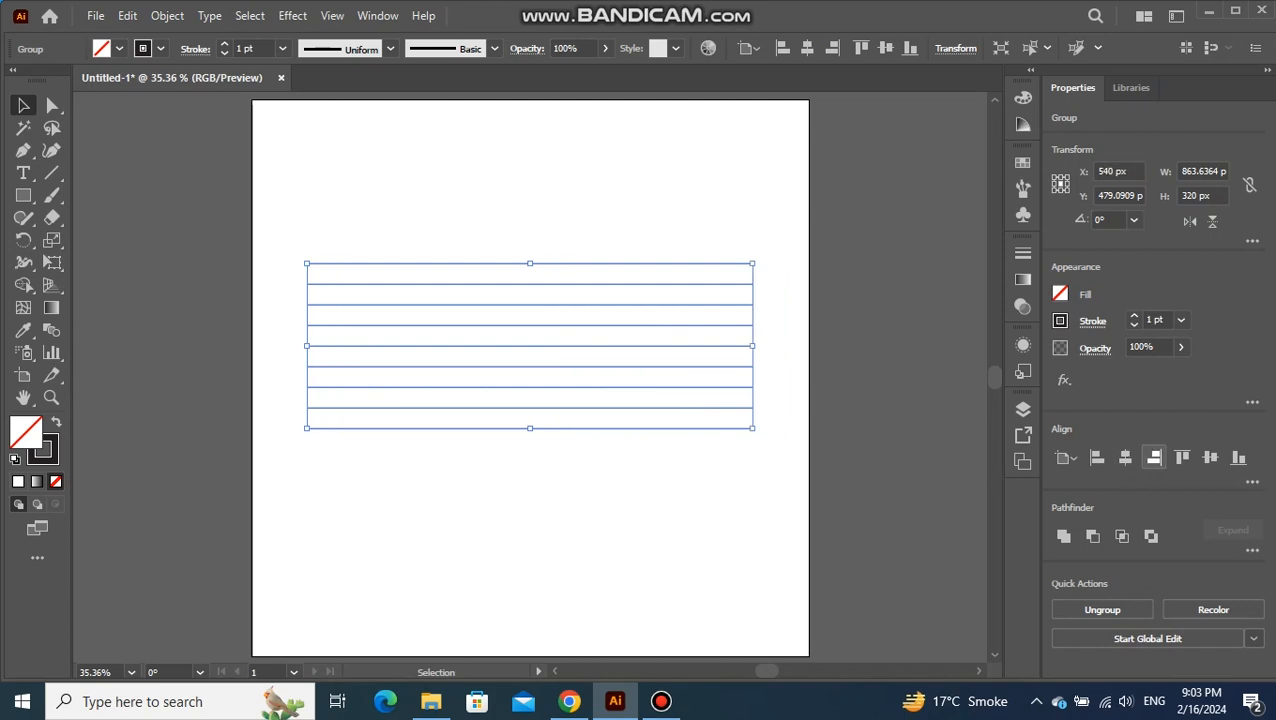
left_click(1210, 457)
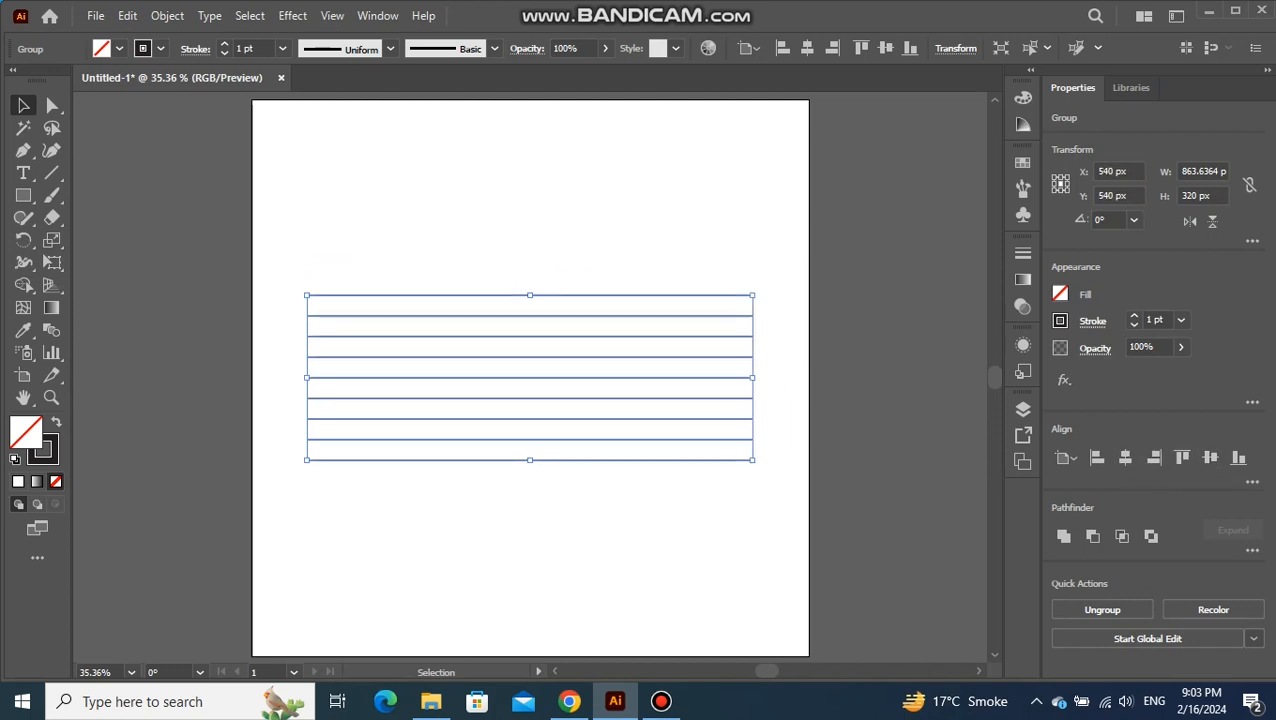
Create a copy of the line group rotated by 60°
right_click(548, 350)
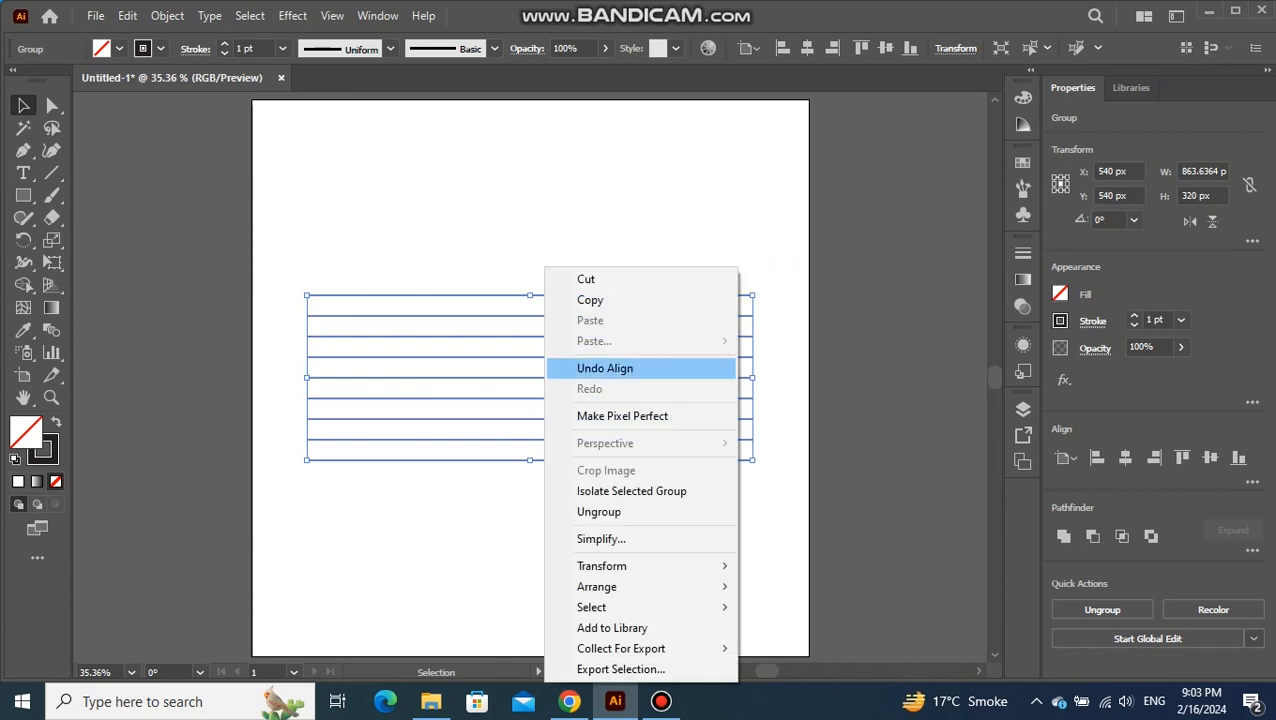
mouse_move(601, 566)
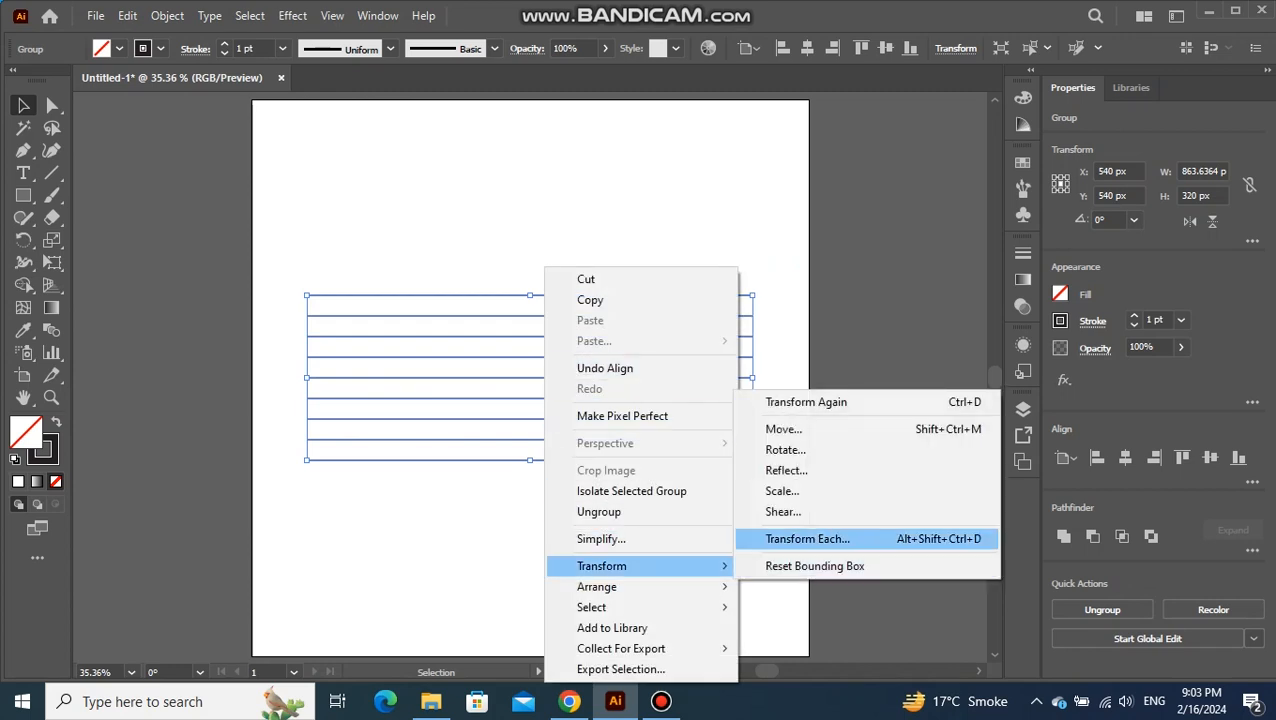
left_click(785, 450)
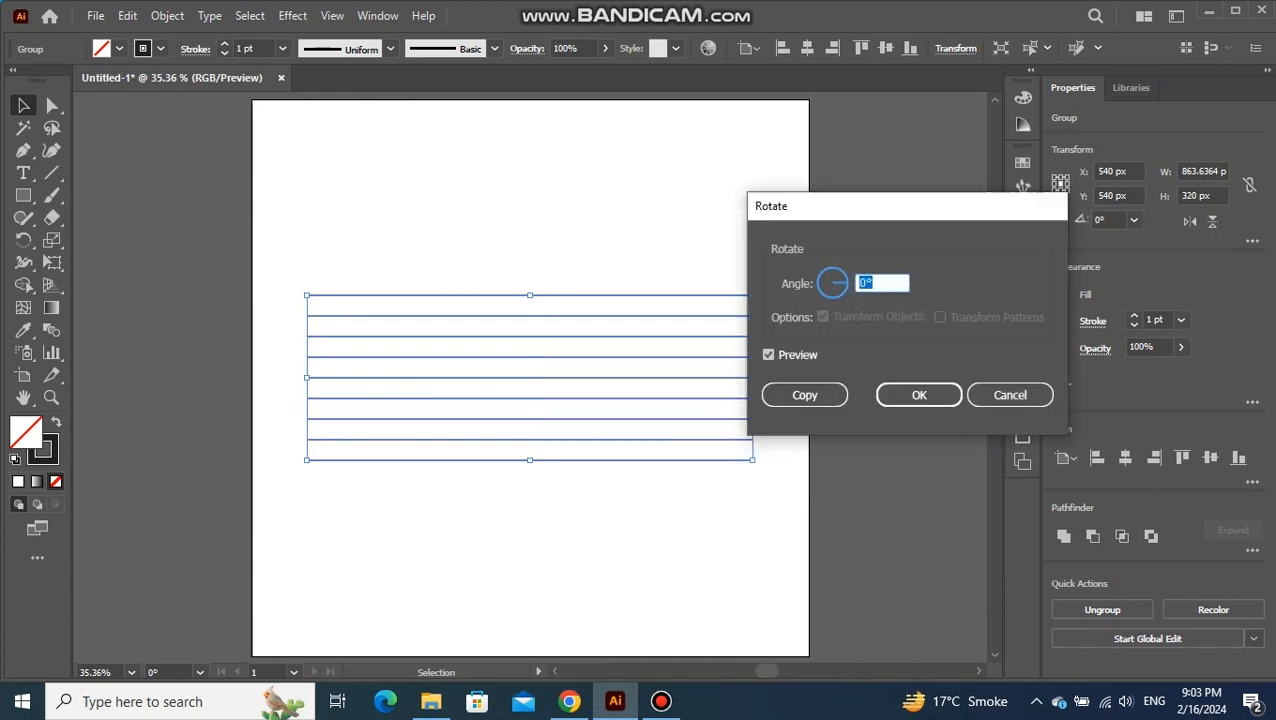
type("60")
left_click(805, 395)
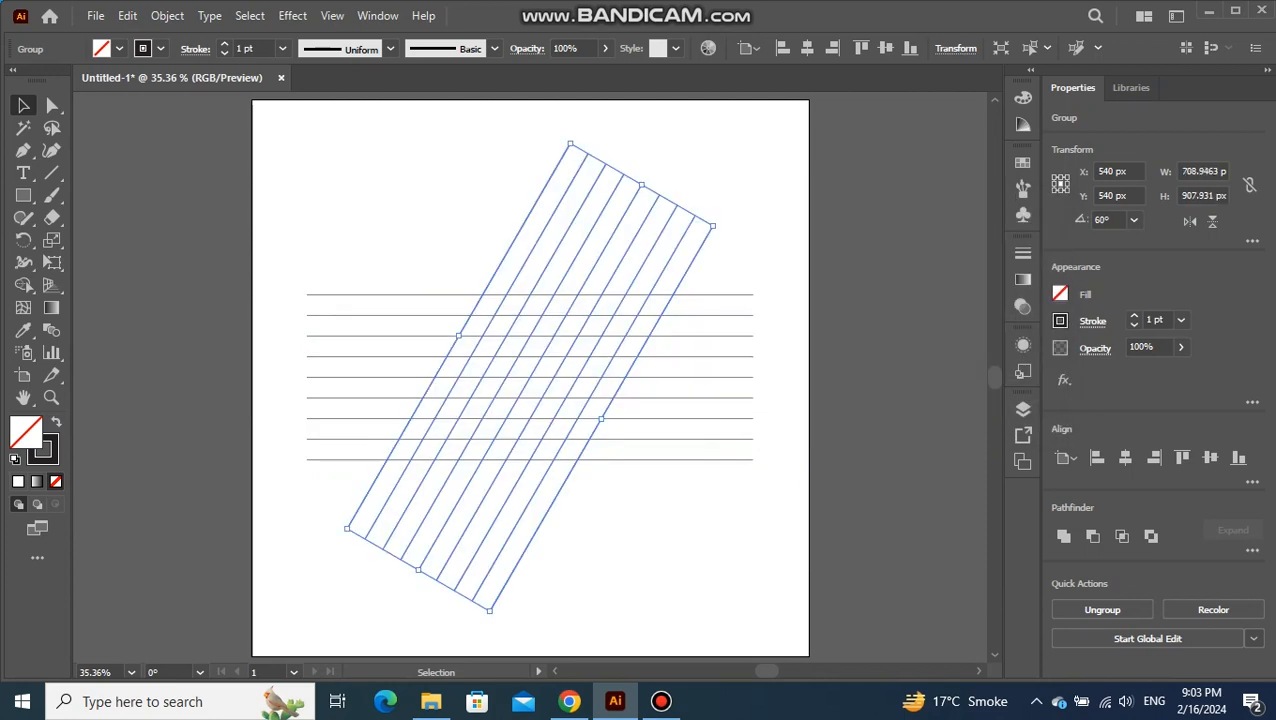
Create a reflected copy of the rotated line group across the vertical axis
right_click(602, 320)
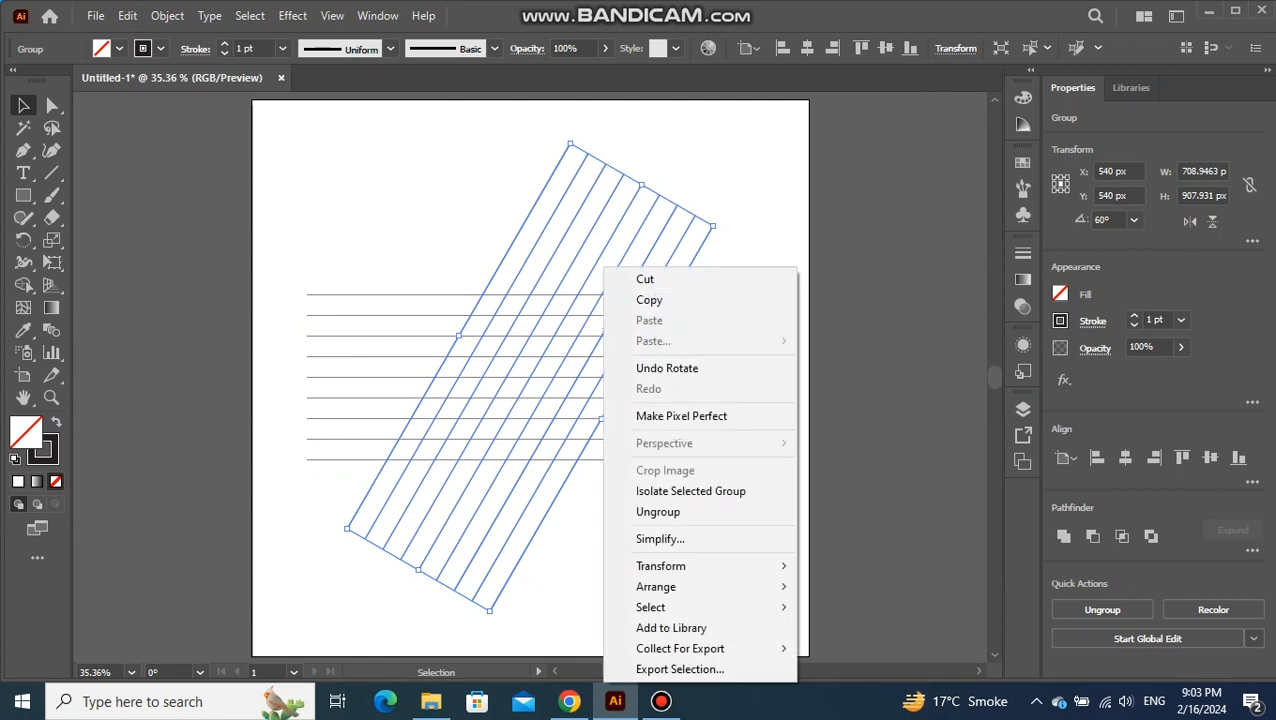
mouse_move(690, 566)
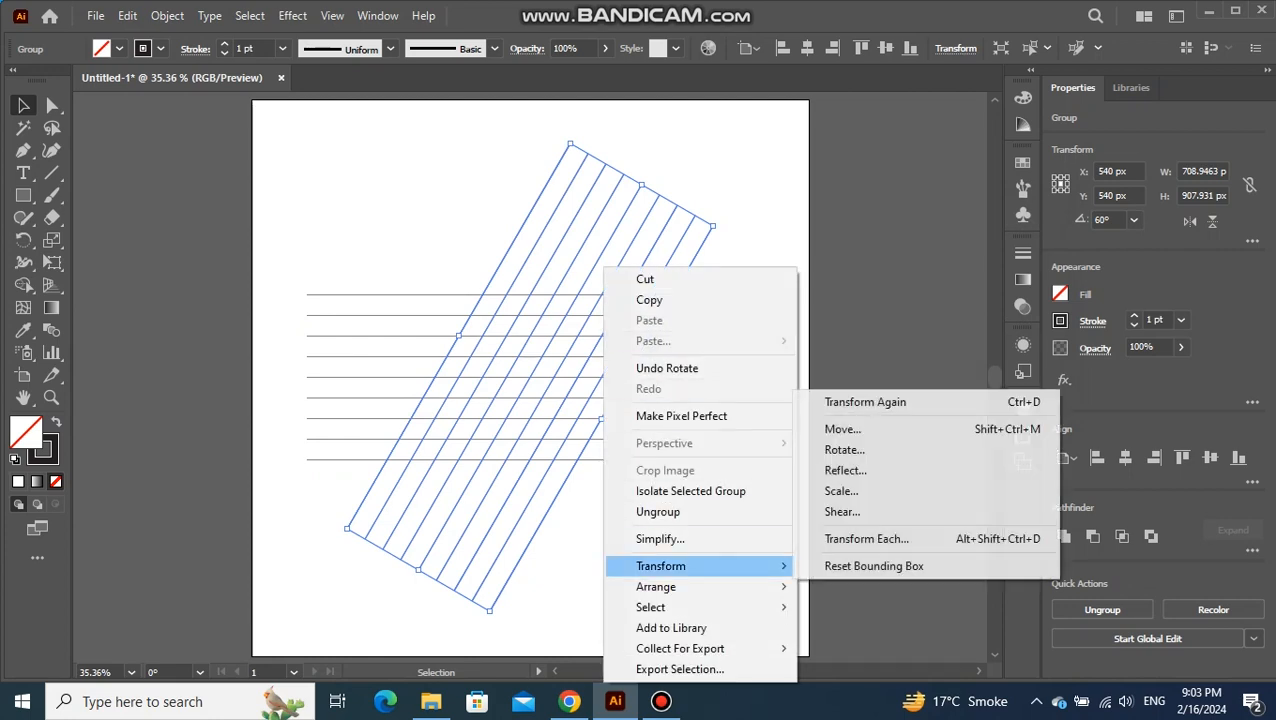
left_click(845, 470)
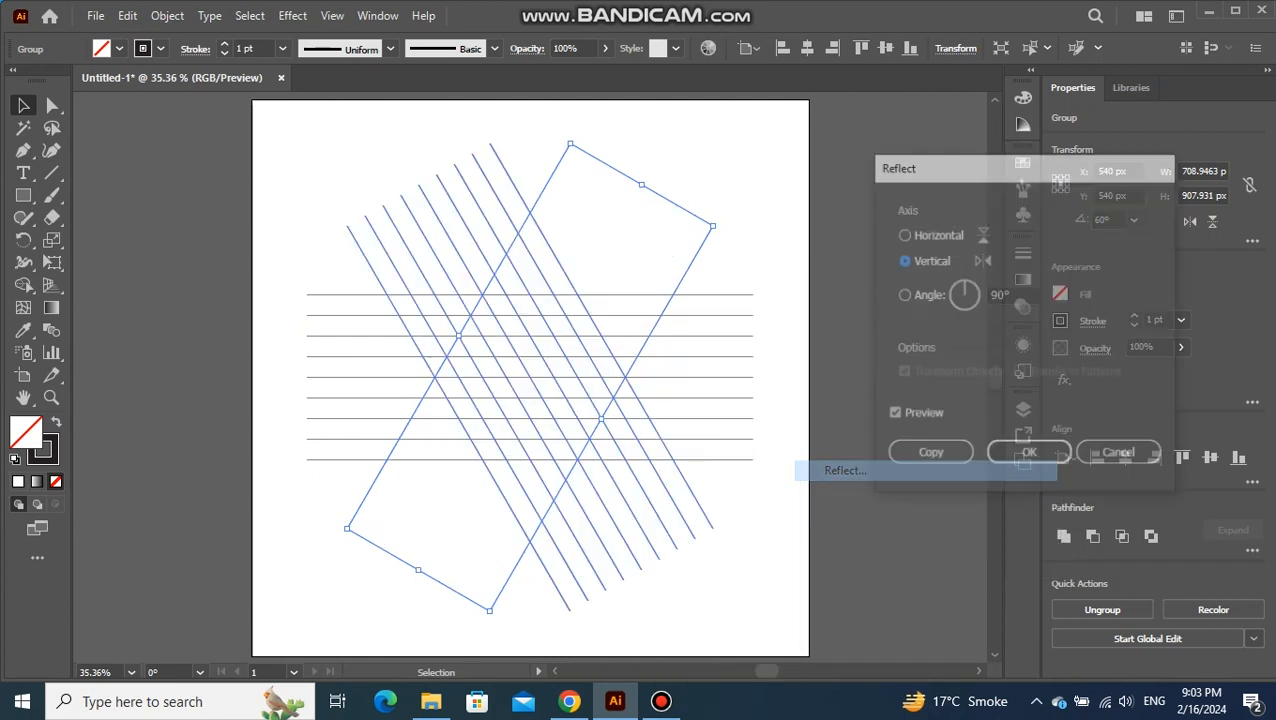
left_click(929, 455)
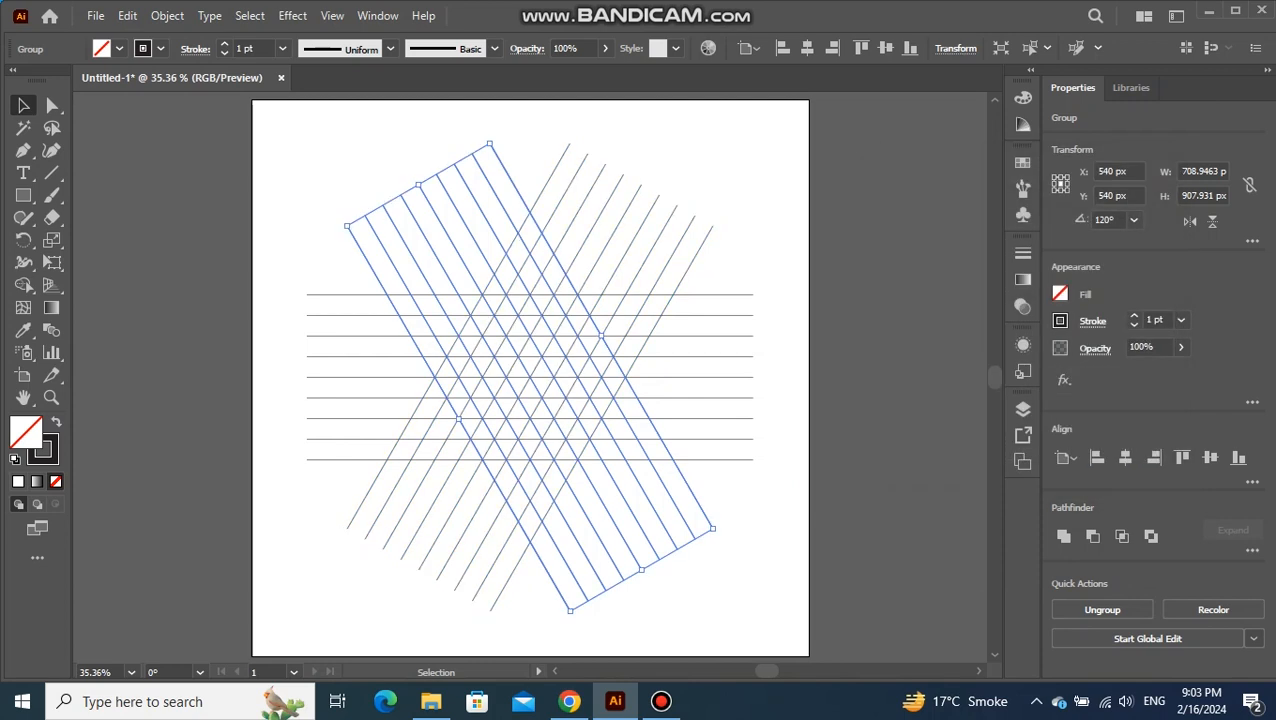
Select all three line groups and use Shape Builder with a black fill to merge grid cells into the left open triangular band
left_click_drag(713, 175, 374, 497)
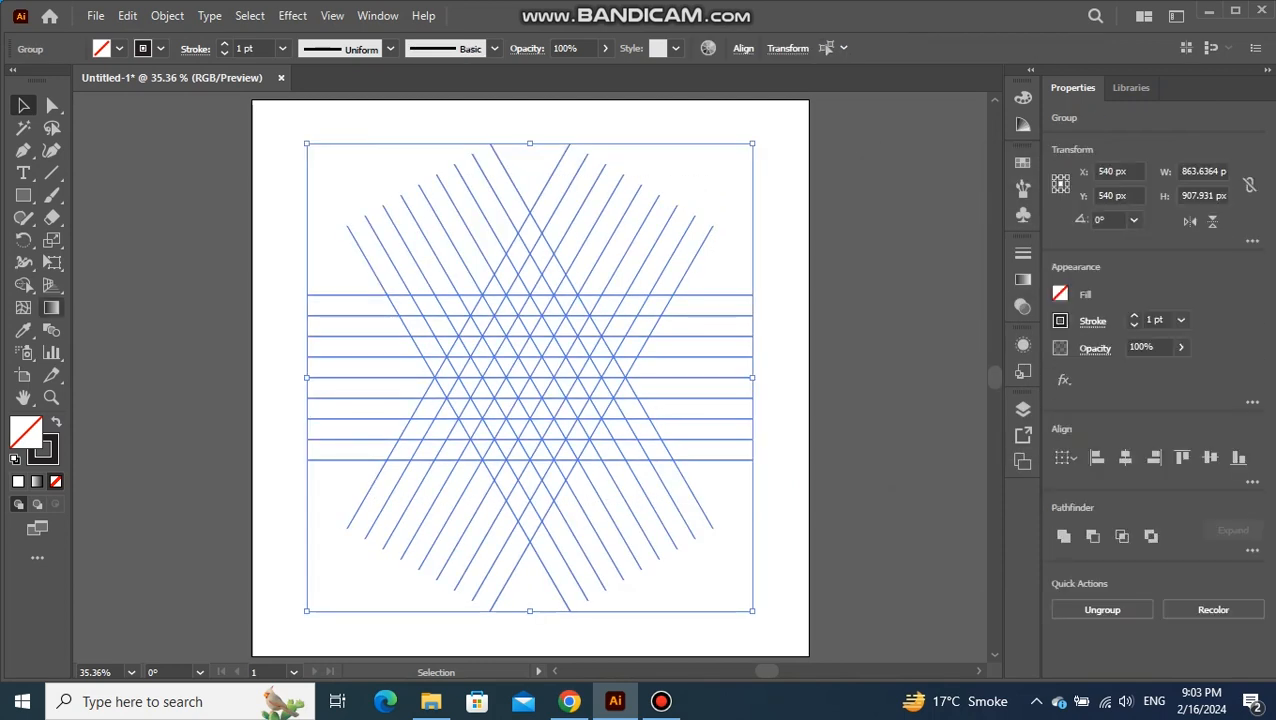
left_click(24, 284)
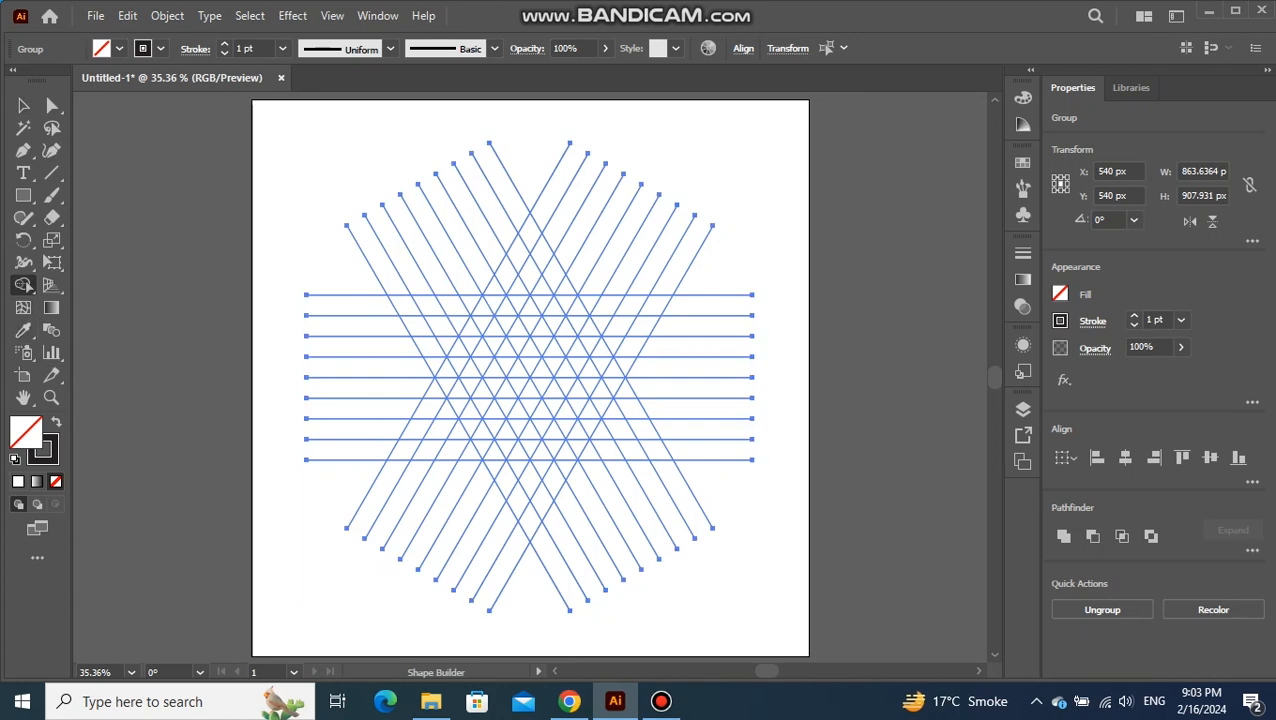
key("shift+x")
scroll(506, 300, "up", 2)
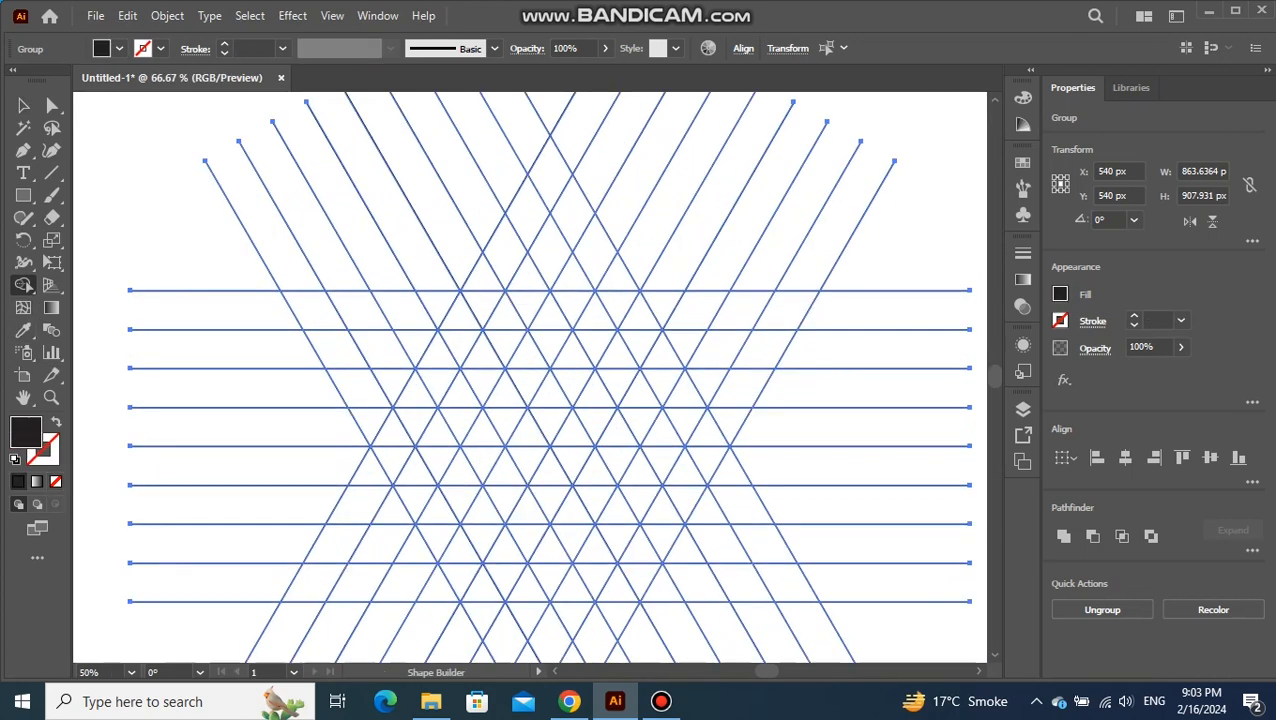
scroll(528, 275, "down", 1)
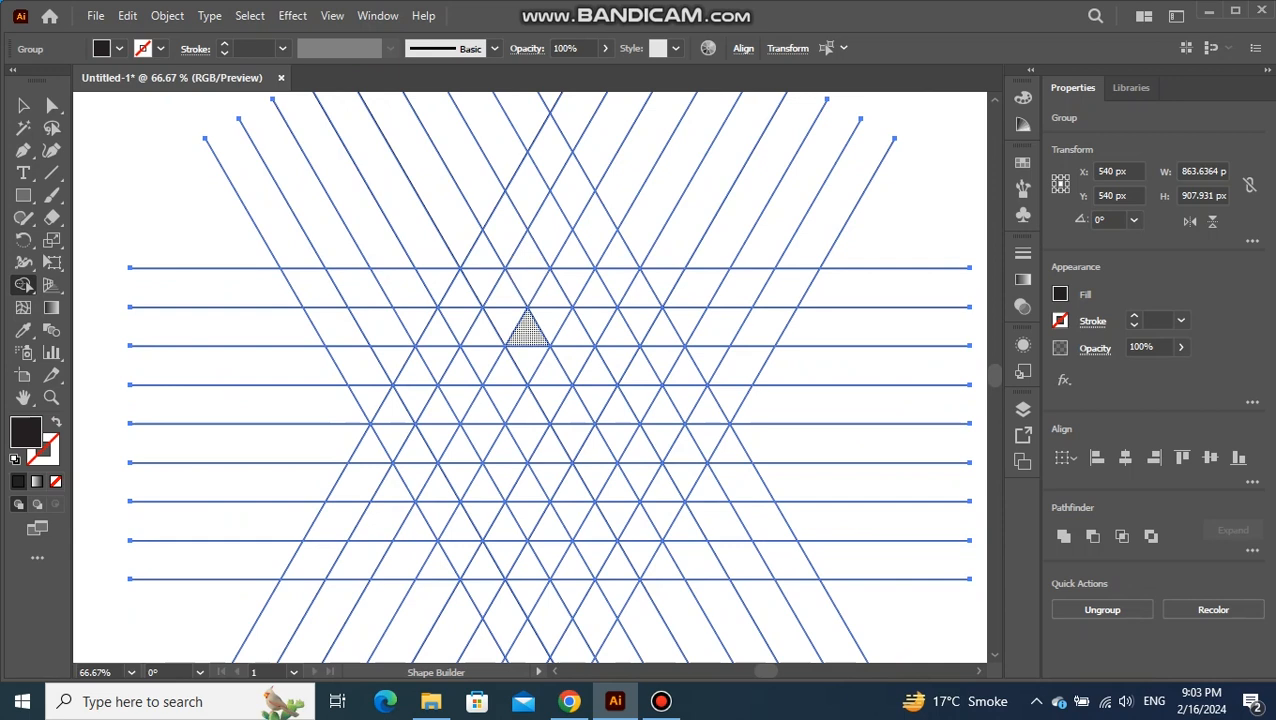
mouse_move(528, 330)
left_mouse_down()
mouse_move(571, 332)
mouse_move(515, 233)
mouse_move(414, 376)
mouse_move(395, 438)
mouse_move(323, 560)
mouse_move(555, 335)
mouse_move(368, 550)
mouse_move(615, 548)
mouse_move(576, 490)
mouse_move(545, 470)
left_mouse_up()
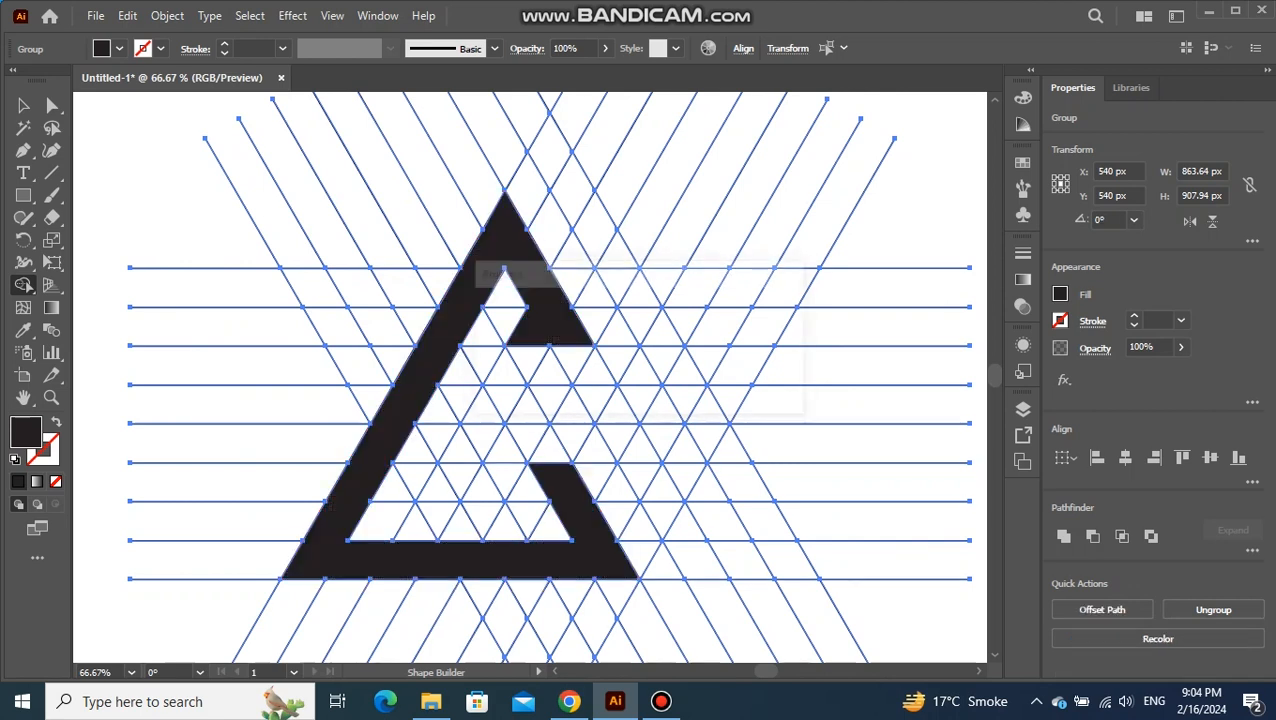
Merge further grid cells into the second black band, from the inner bent arm along the base and up the long right diagonal
mouse_move(440, 488)
left_mouse_down()
mouse_move(485, 405)
mouse_move(618, 404)
mouse_move(660, 505)
mouse_move(706, 566)
mouse_move(715, 555)
mouse_move(785, 566)
mouse_move(645, 285)
mouse_move(545, 125)
left_mouse_up()
key("ctrl+minus")
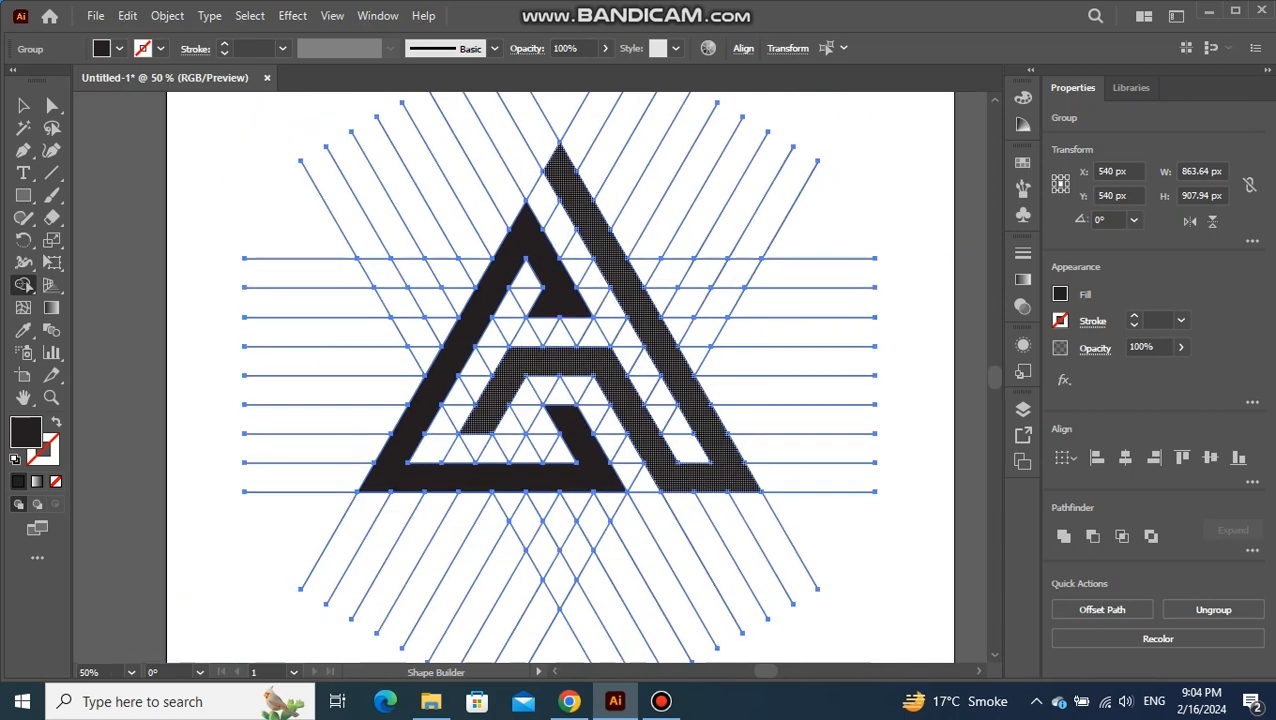
key("a")
left_click(24, 105)
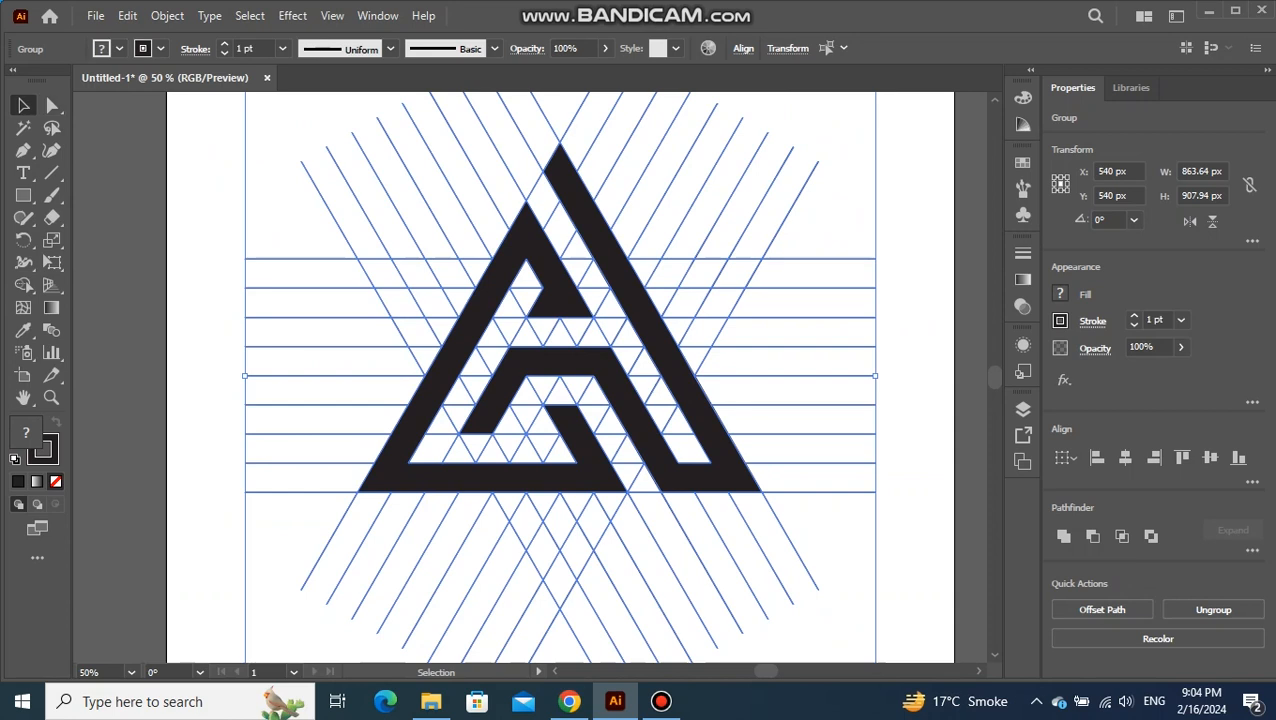
Select all the thin grid lines with the Magic Wand and delete them, keeping only the black logo shapes
left_click(225, 160)
left_click(24, 127)
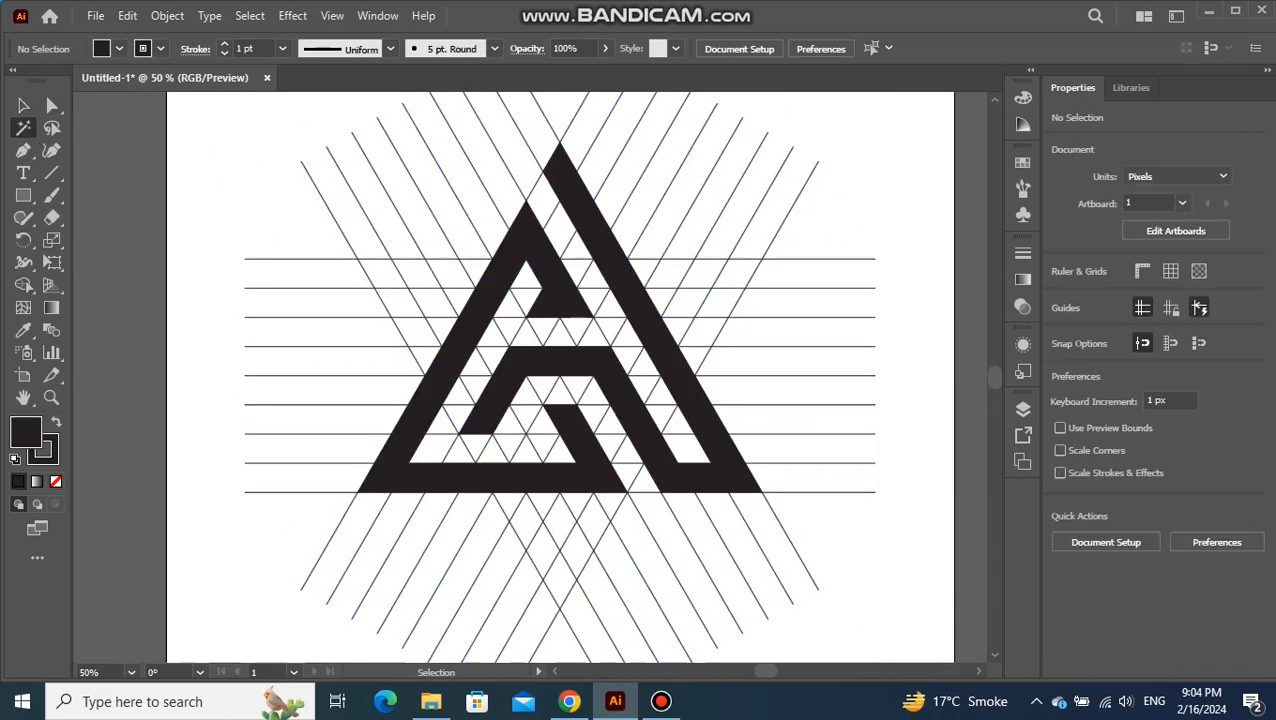
left_click(546, 118)
key("Delete")
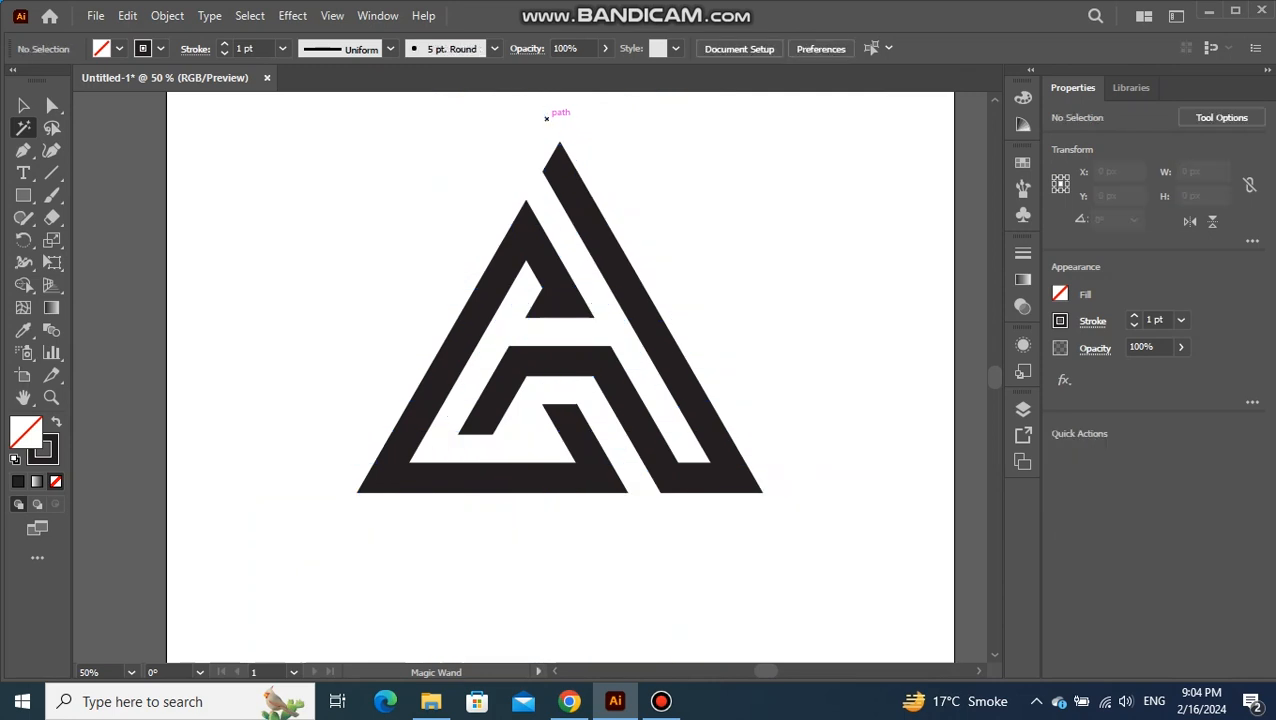
Scale the logo down proportionally about its center to about 462 × 400 px and deselect it
key("v")
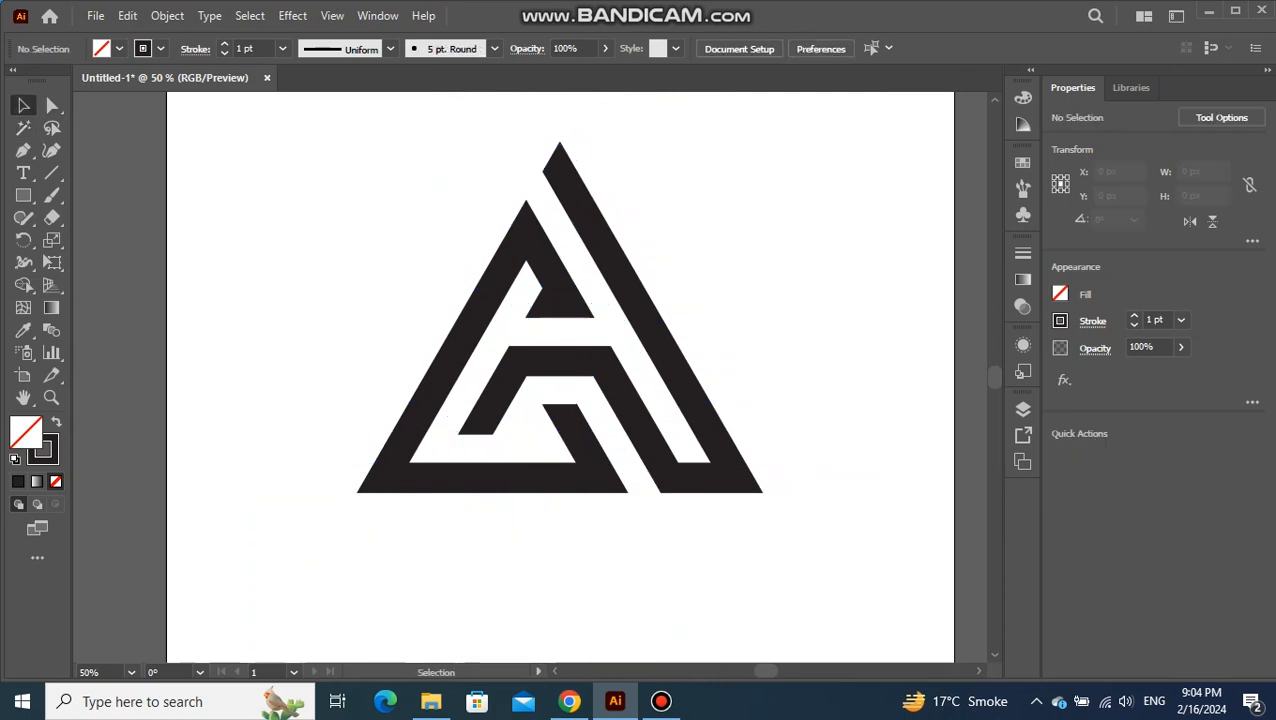
key("ctrl+0")
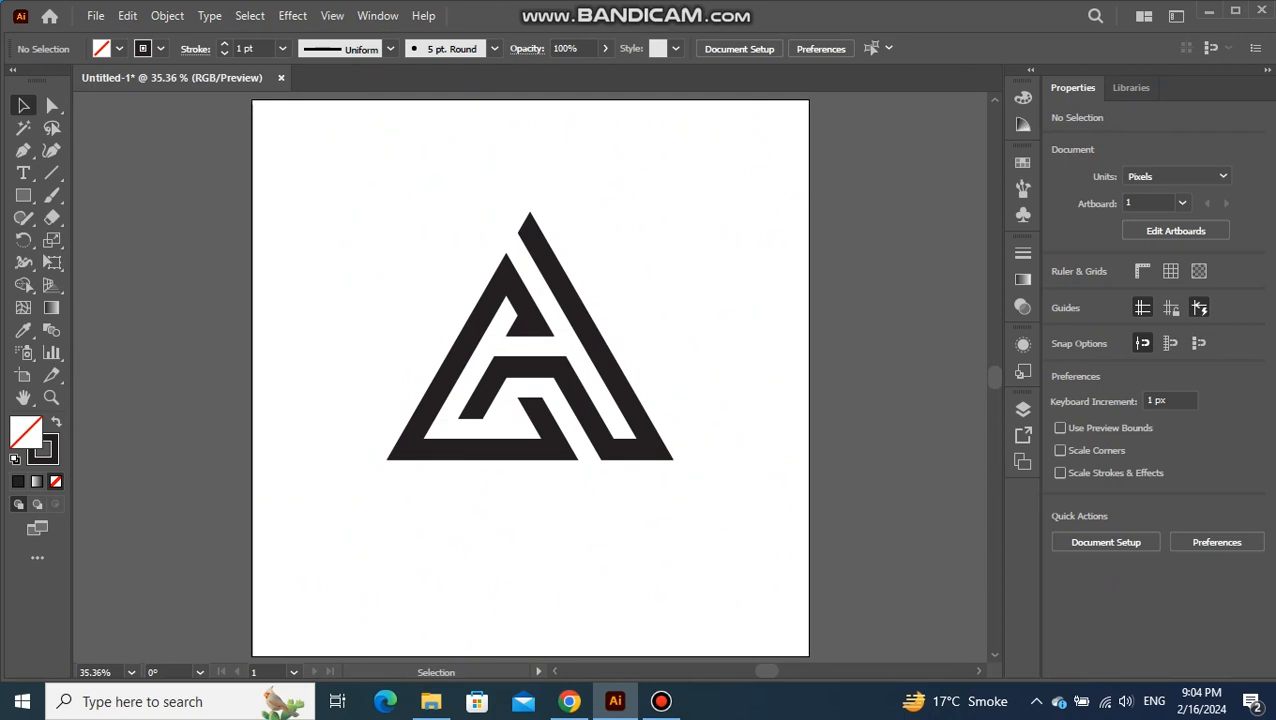
mouse_move(618, 243)
left_mouse_down()
mouse_move(549, 301)
mouse_move(474, 405)
left_mouse_up()
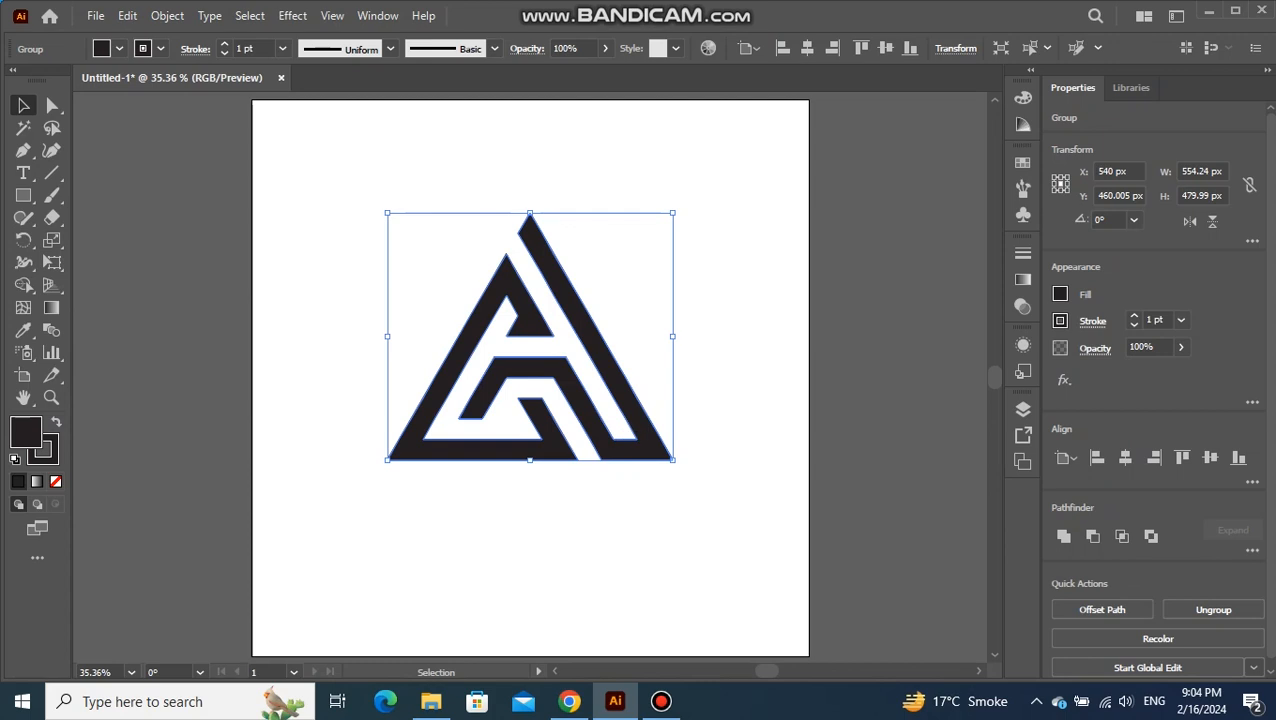
left_click_drag(670, 451, 660, 438)
key("ctrl+shift+a")
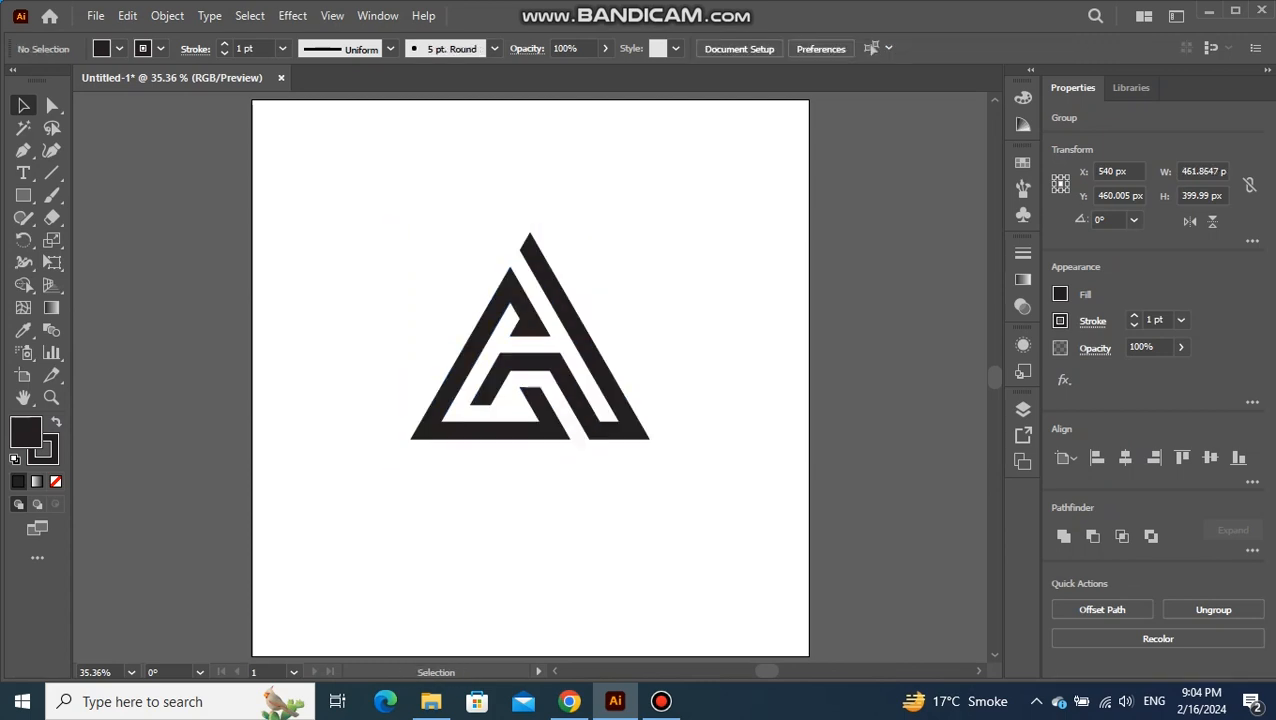
Create a 1080 × 1080 px rectangle for the background
key("m")
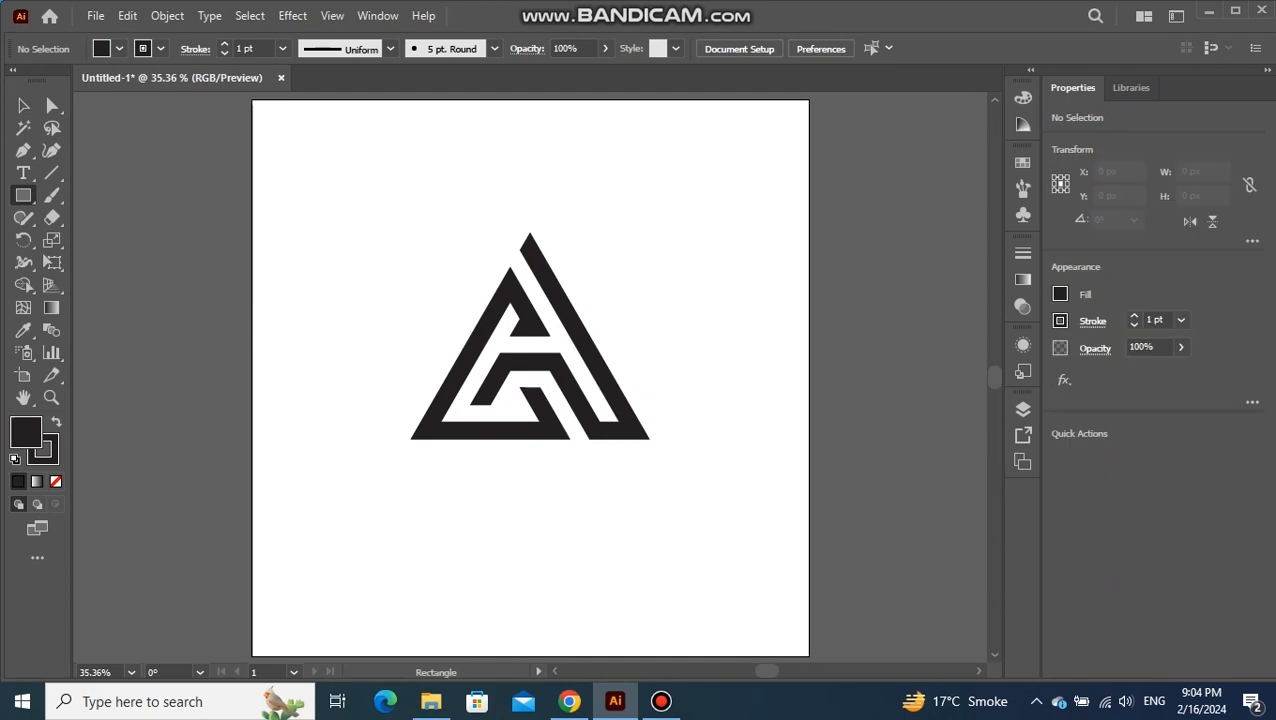
left_click(650, 395)
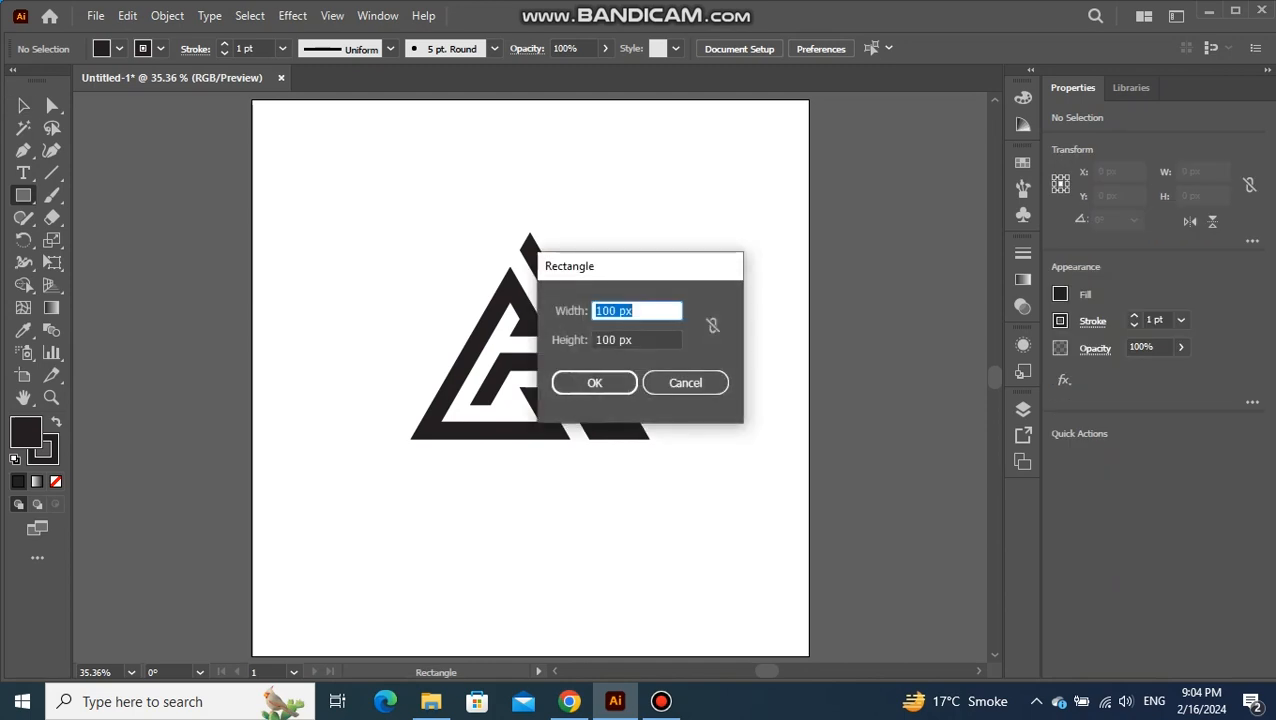
left_click_drag(618, 311, 595, 311)
type("1080")
key("Tab")
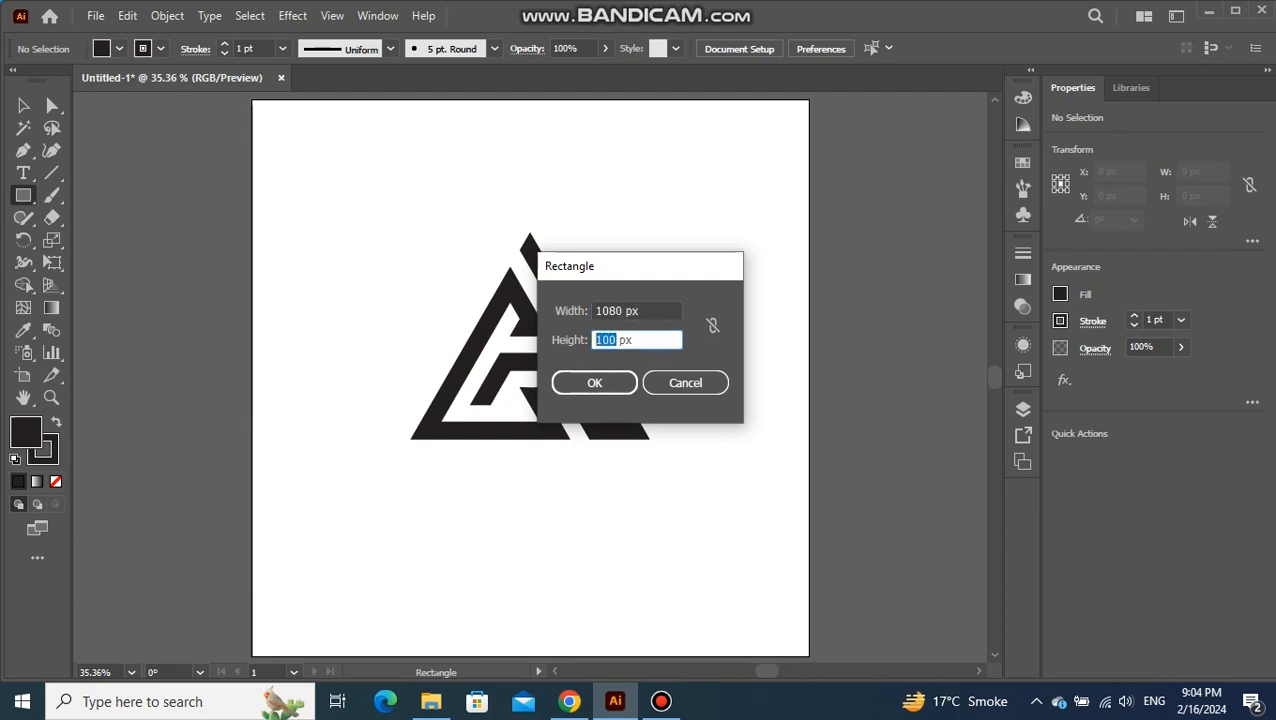
type("1080")
left_click(594, 383)
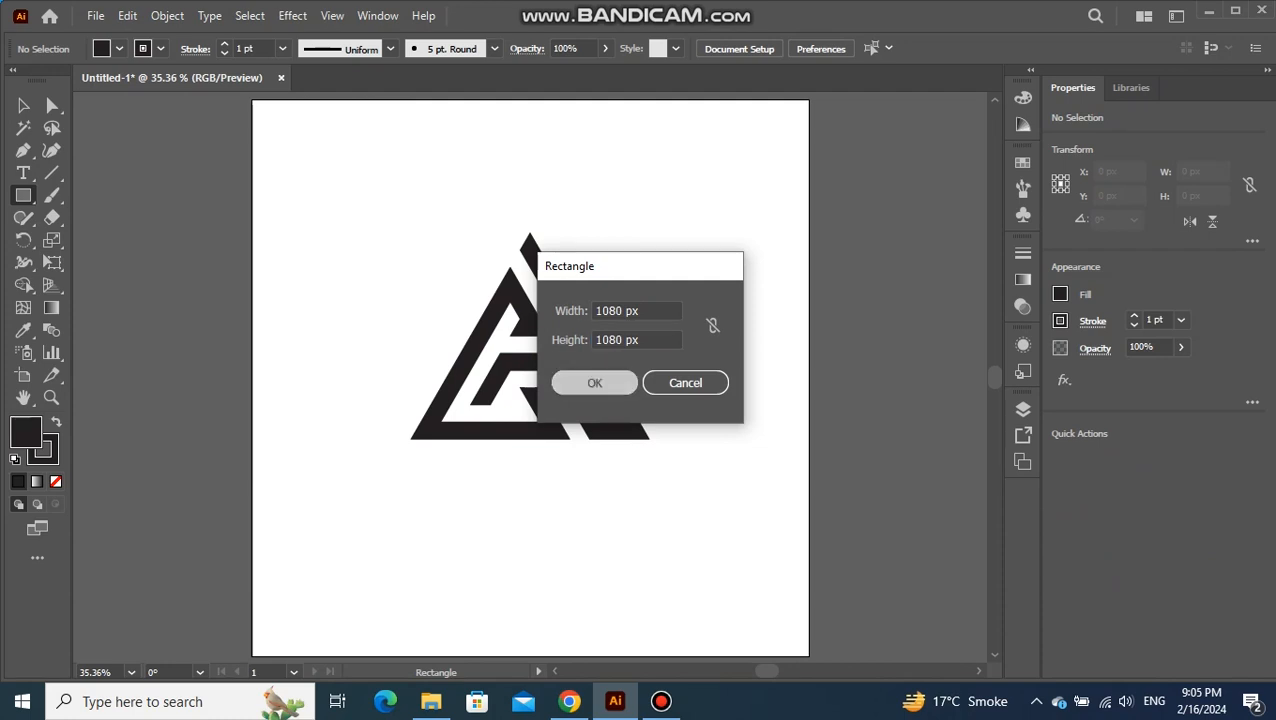
Center the background square horizontally and vertically so it covers the artboard
key("v")
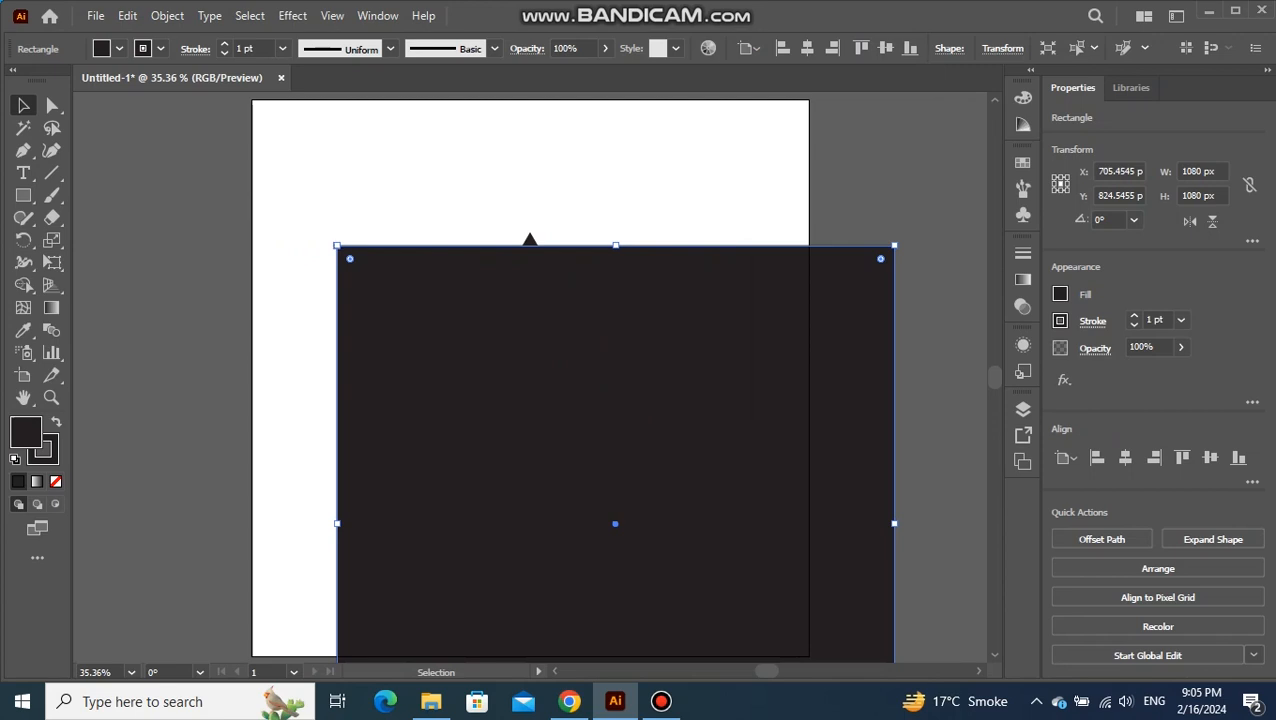
left_click(1125, 457)
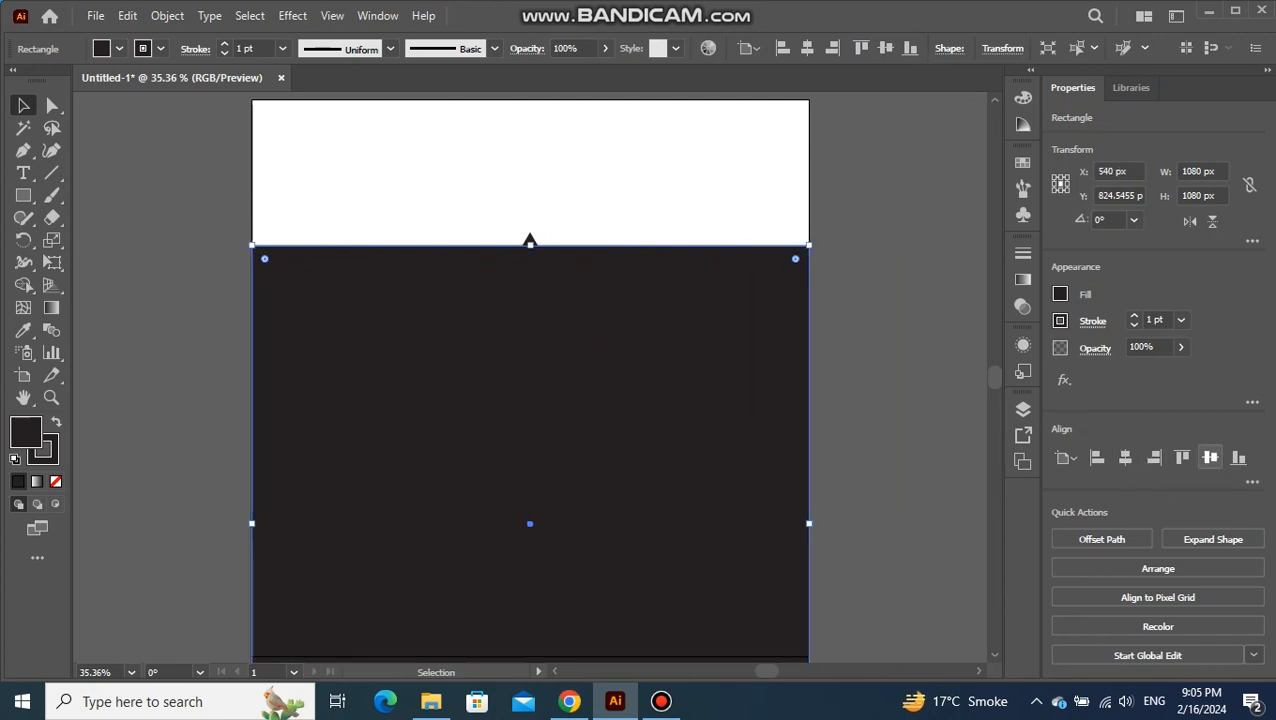
left_click(1210, 457)
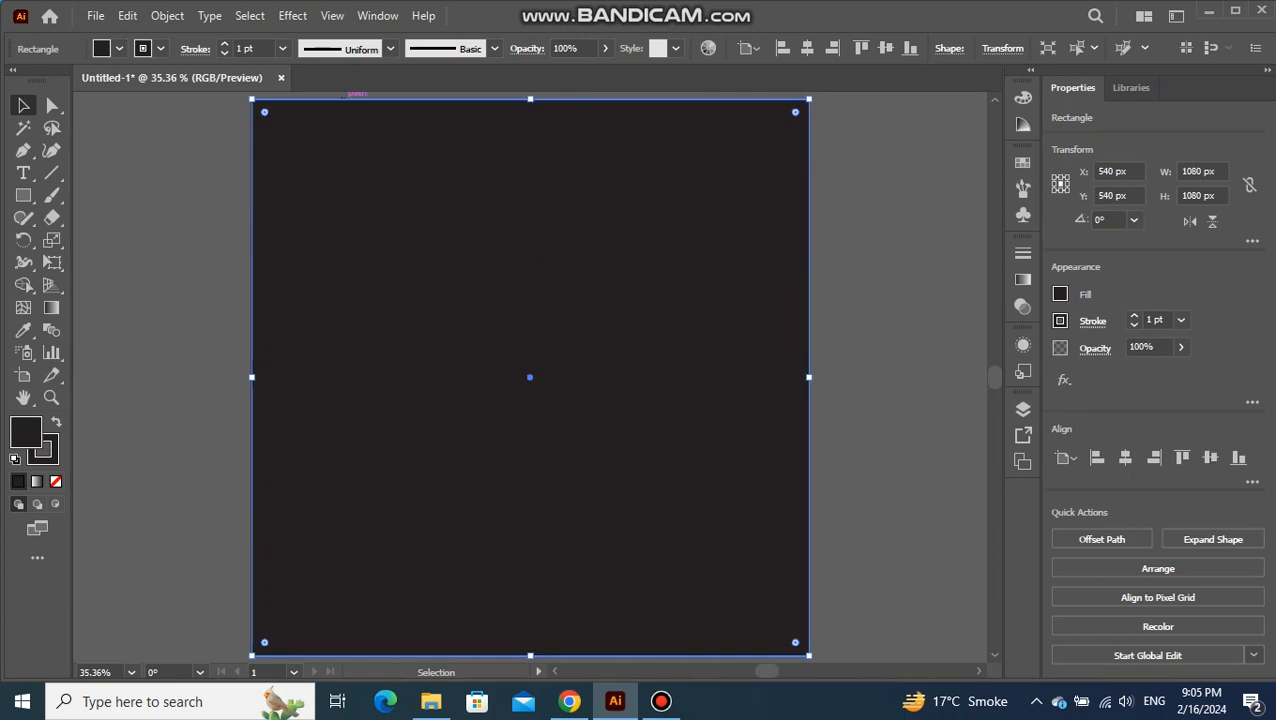
Fill the background square with the CMYK Blue swatch and send it to the back, behind the logo
left_click(119, 48)
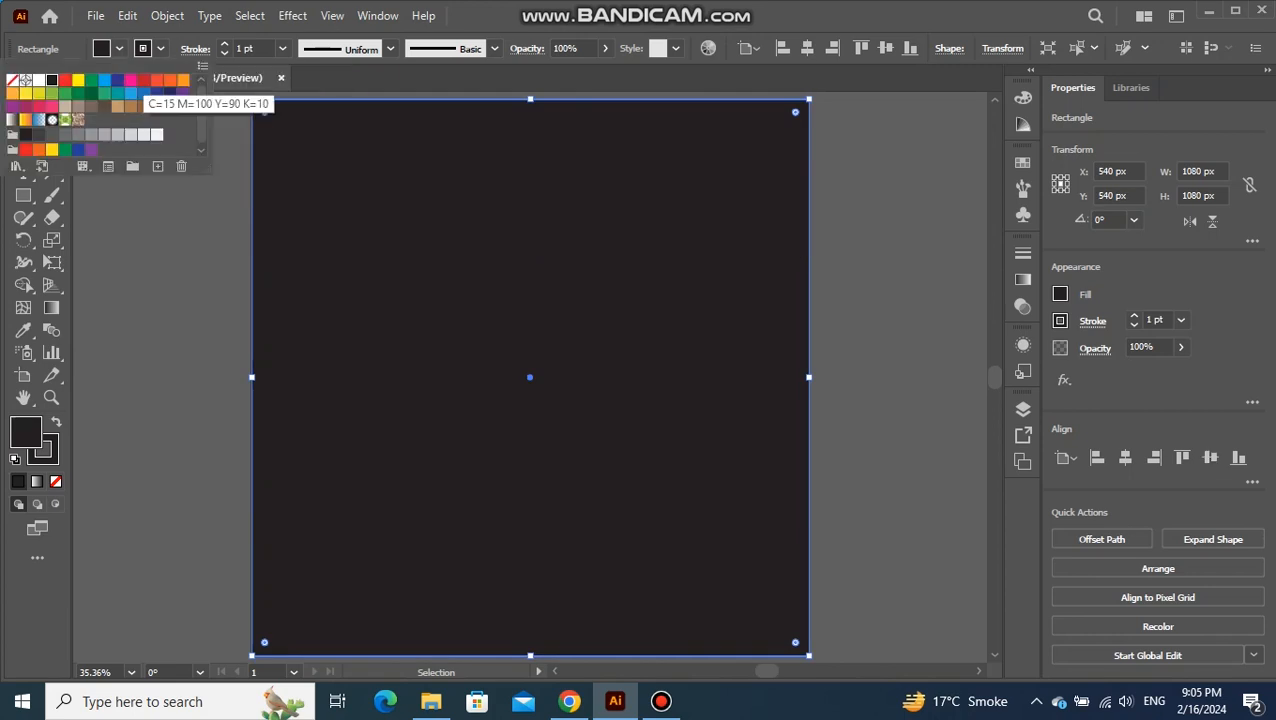
left_click(157, 93)
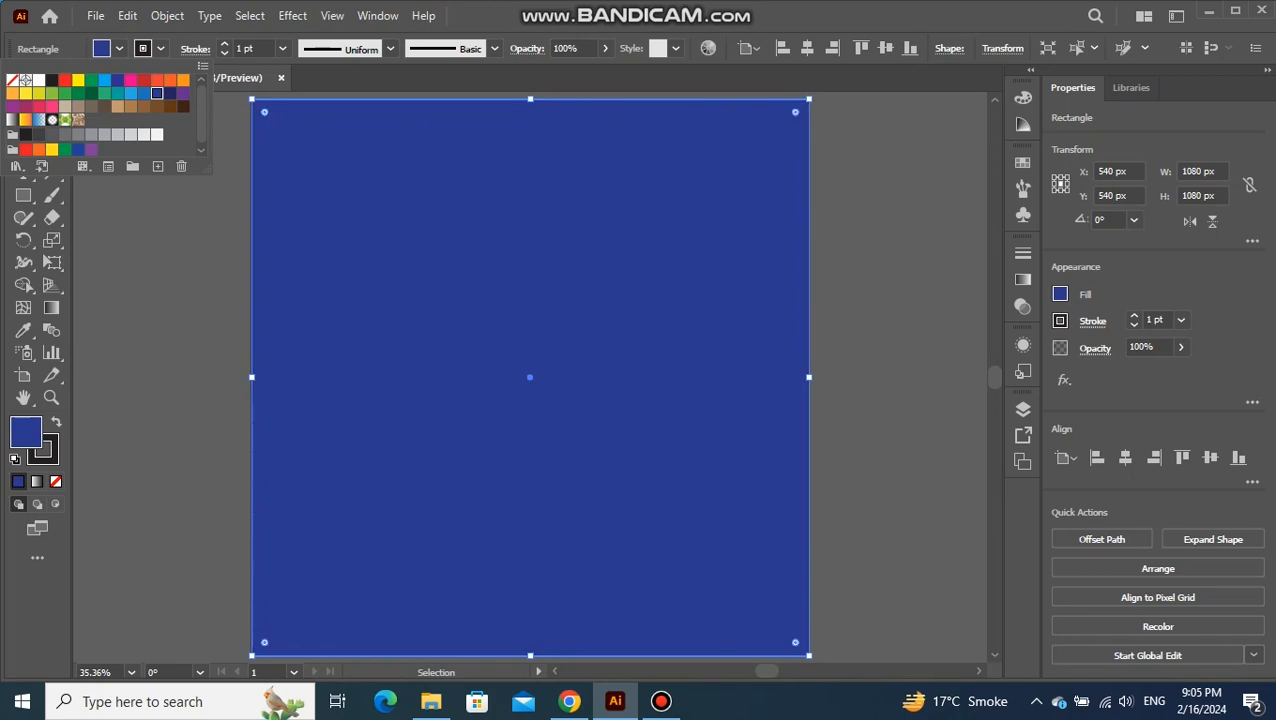
left_click(117, 79)
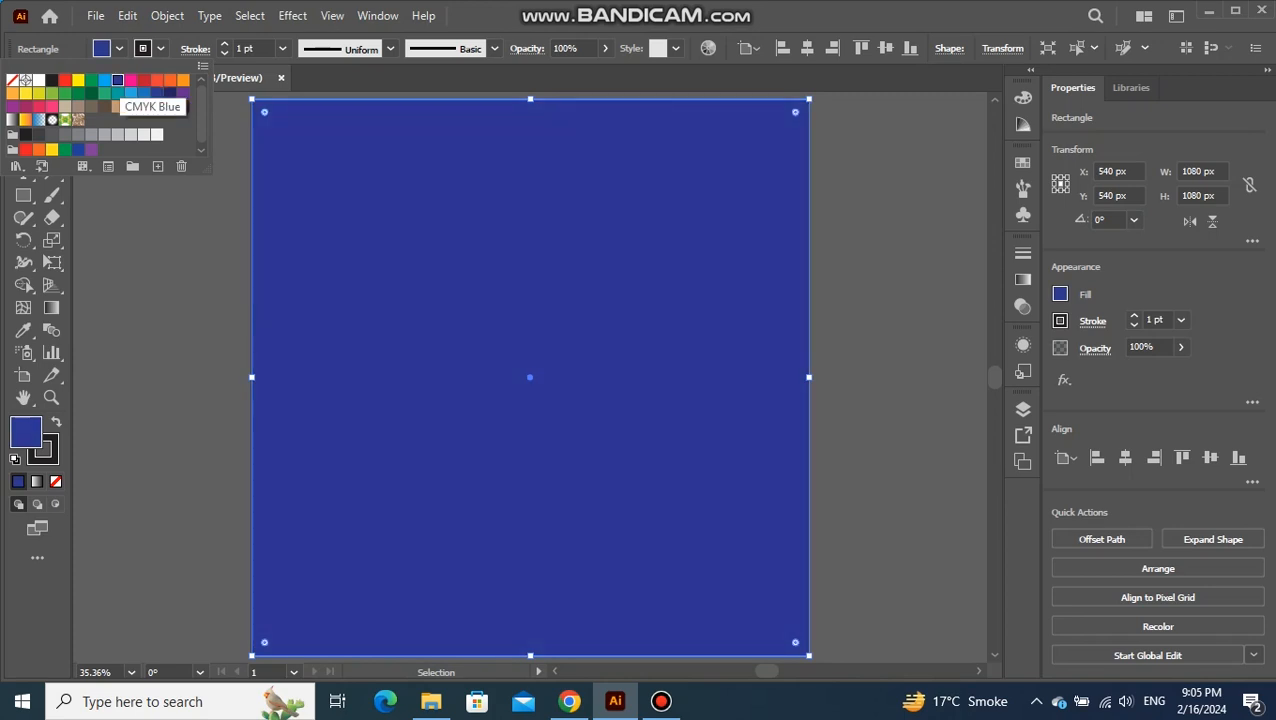
key("Escape")
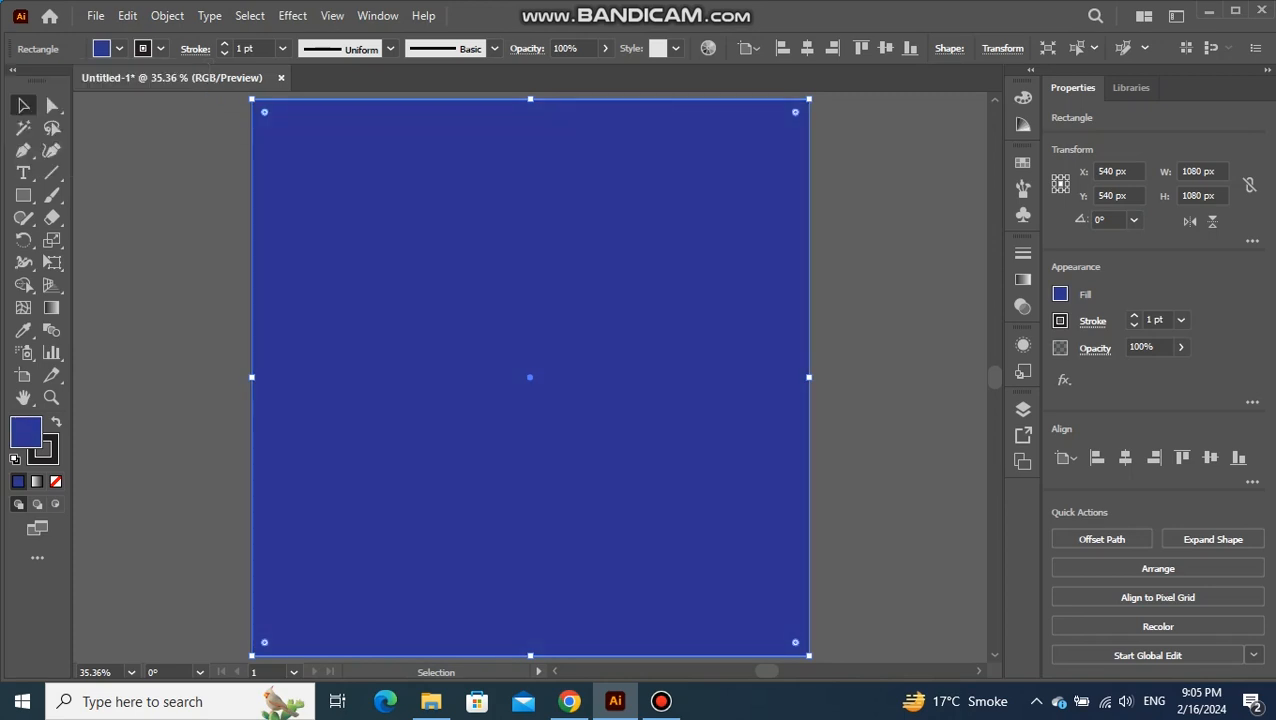
right_click(606, 158)
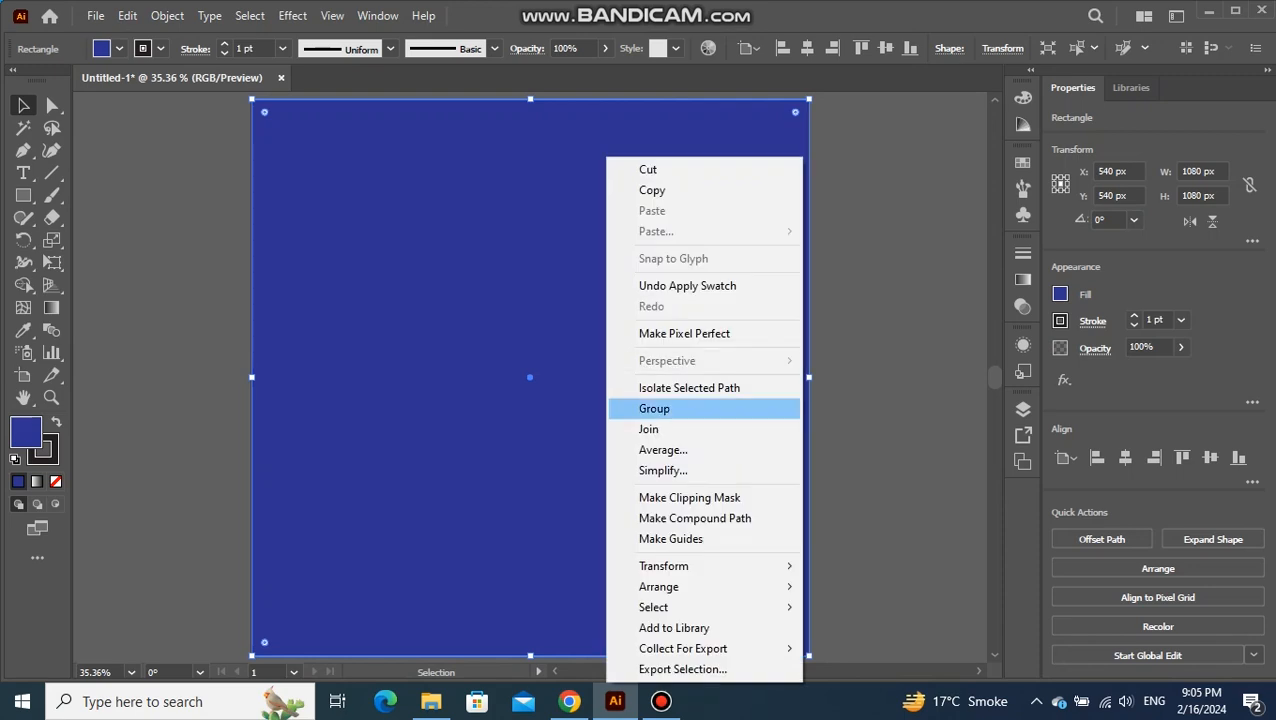
mouse_move(660, 587)
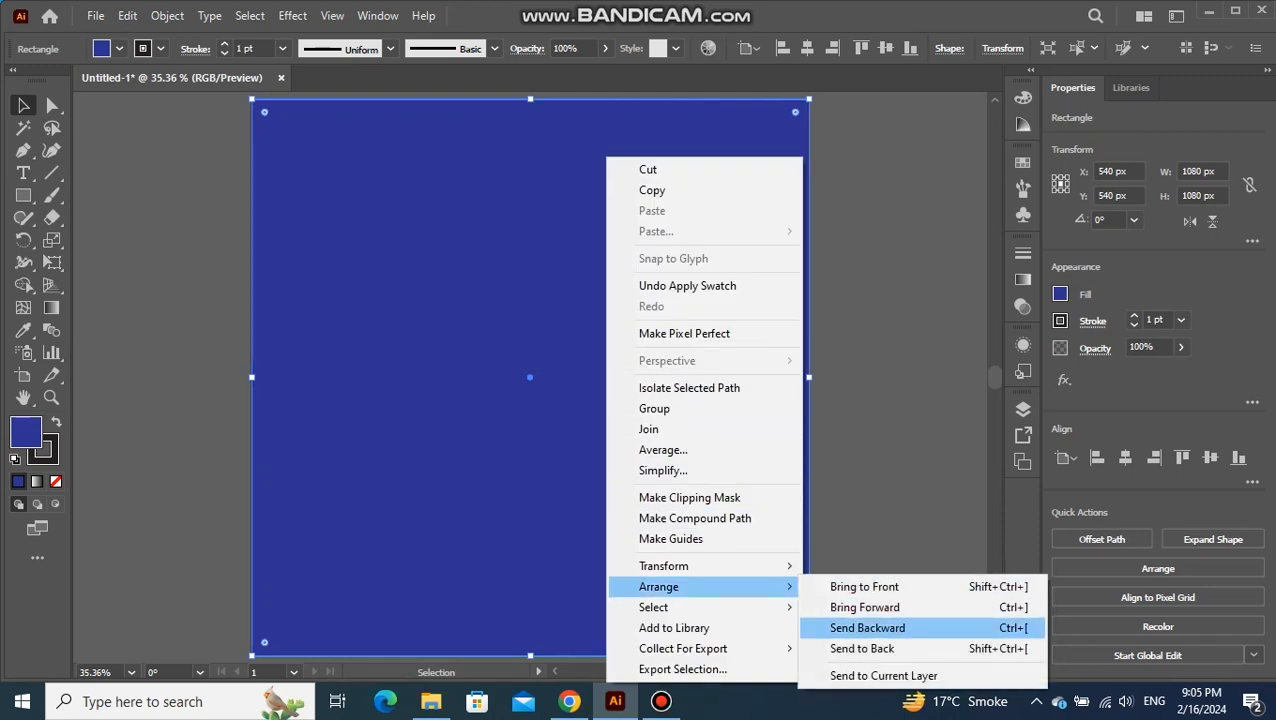
left_click(862, 648)
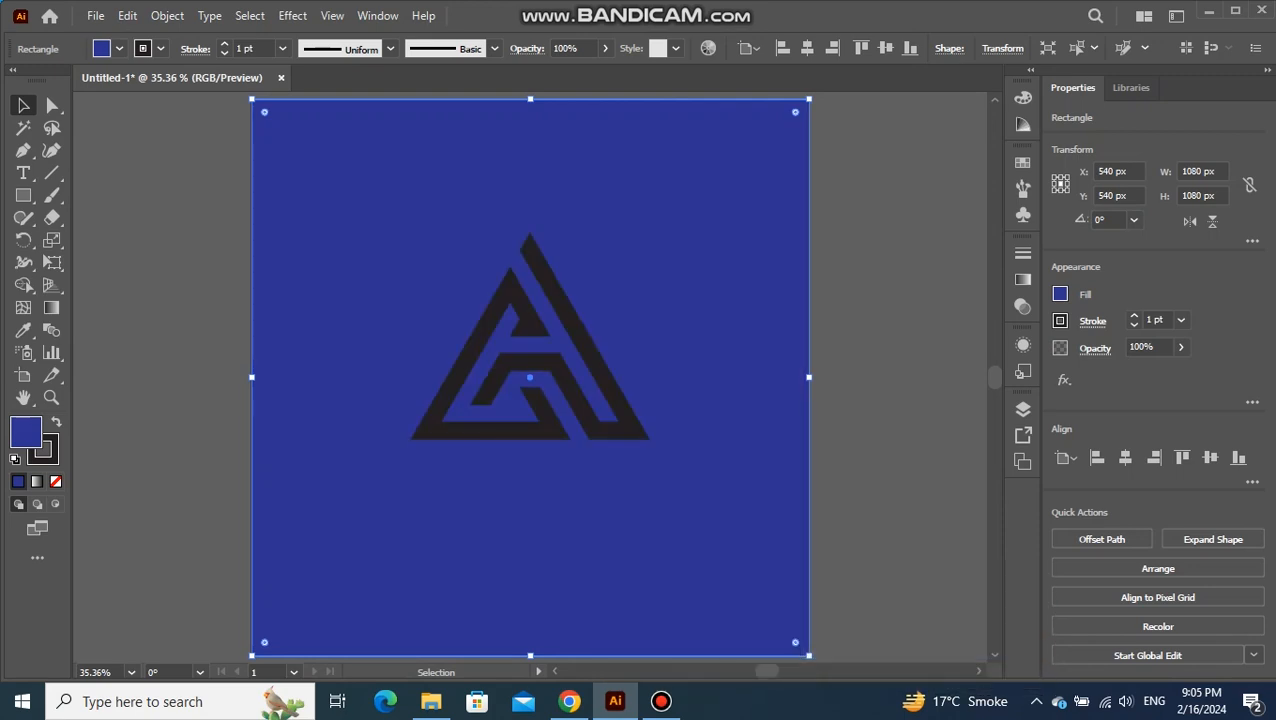
Remove the stroke from the blue background square and deselect it
left_click(49, 456)
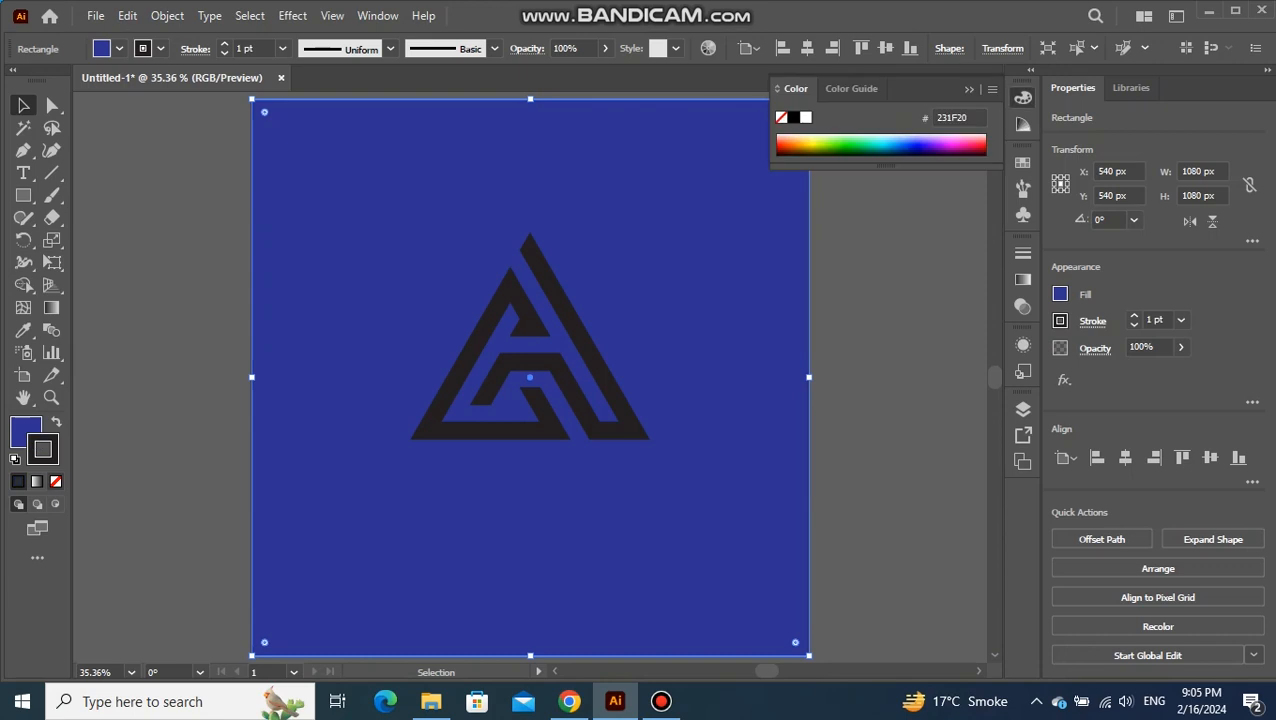
left_click(56, 481)
key("x")
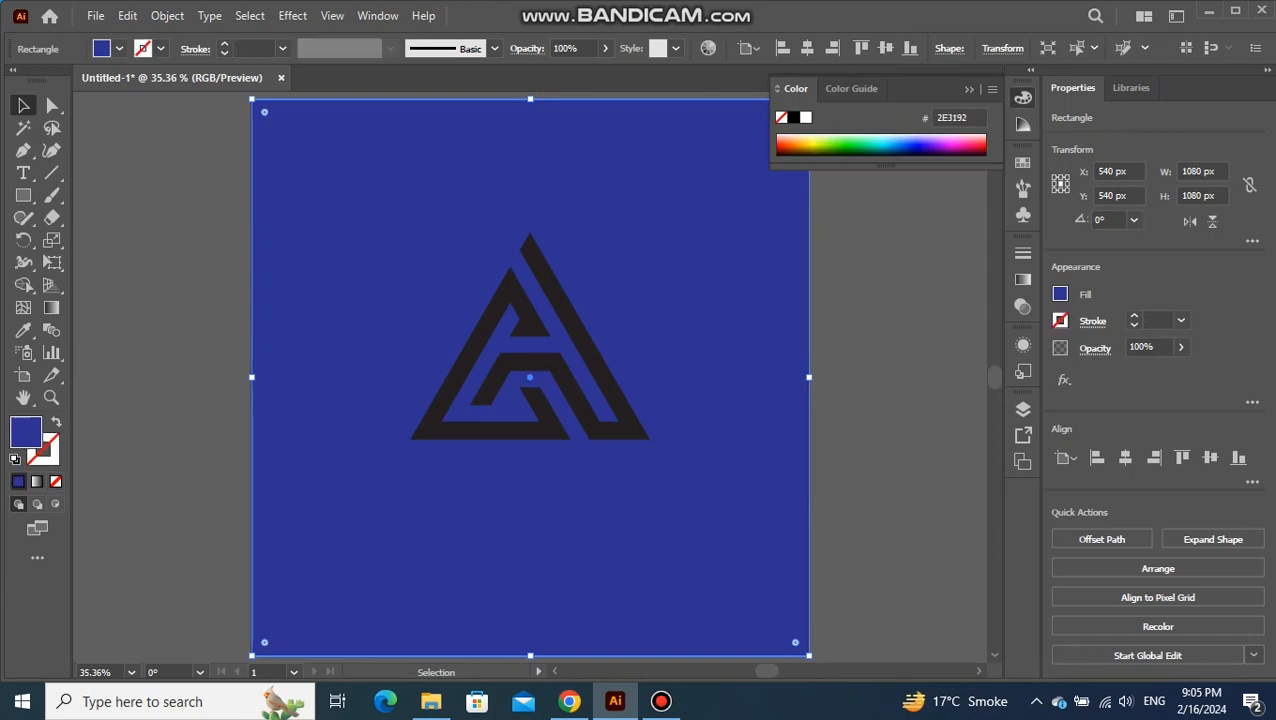
left_click(969, 89)
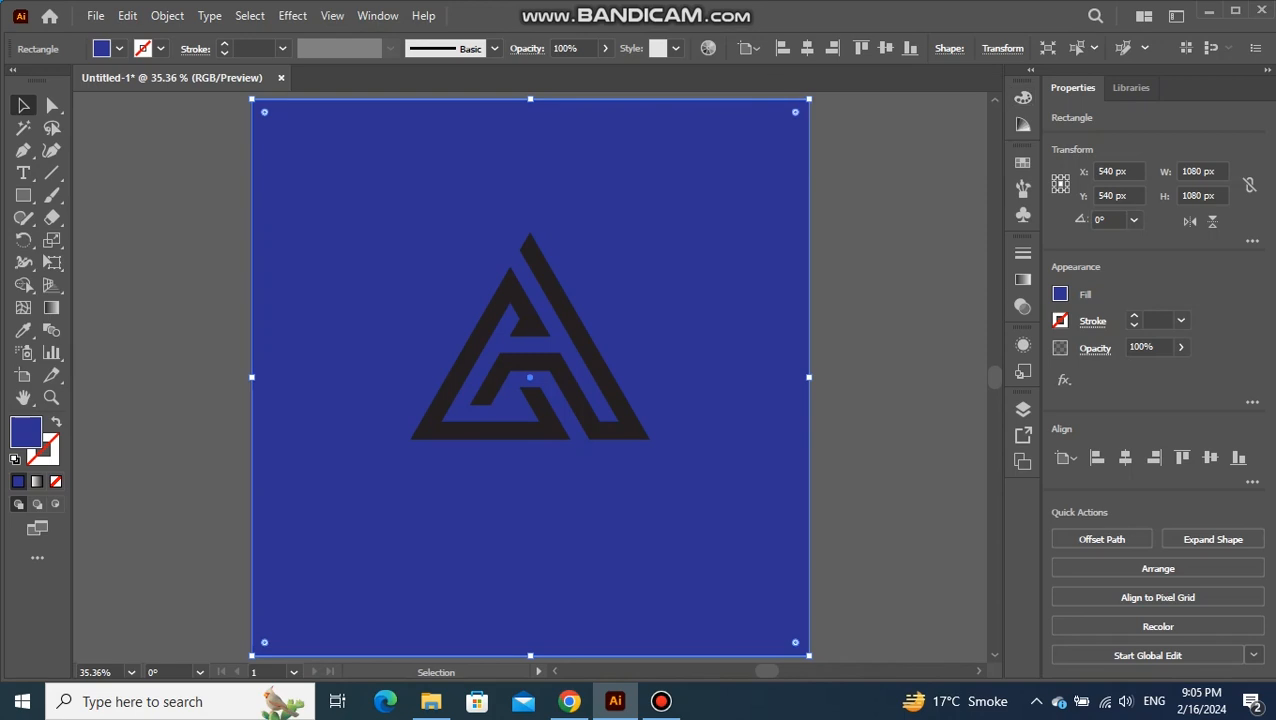
key("ctrl+shift+a")
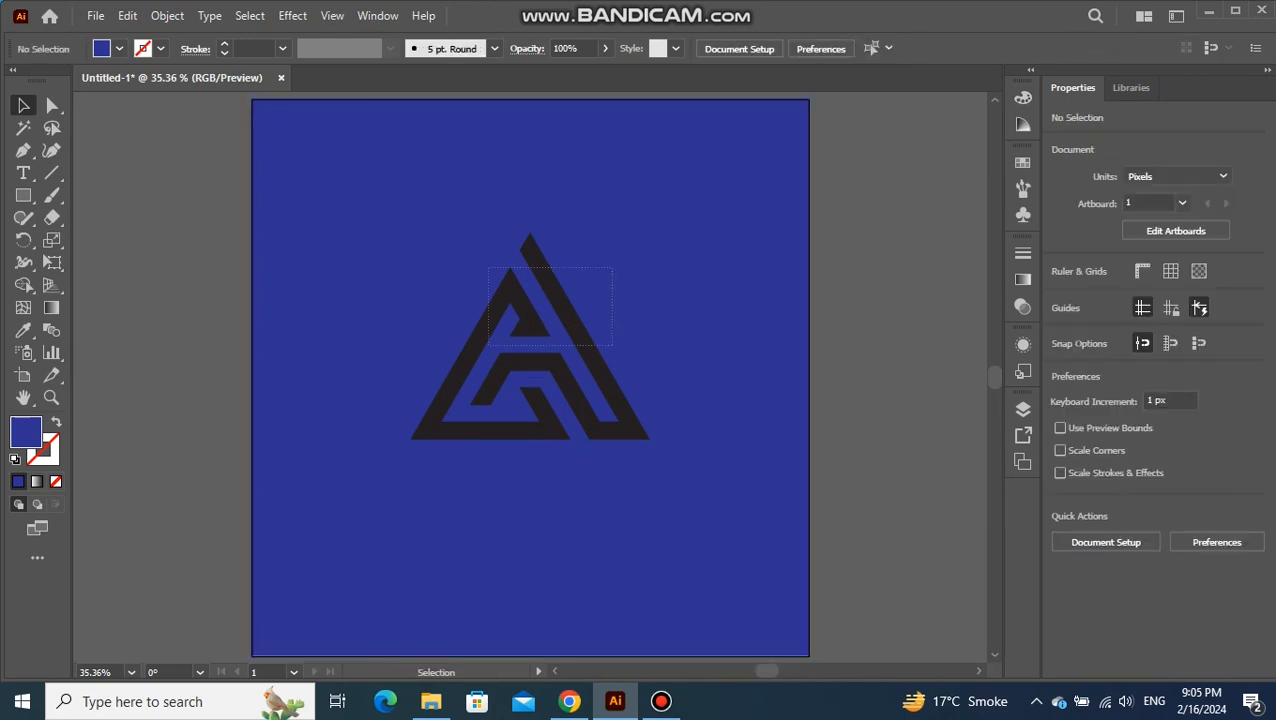
Fill the logo group with yellow (F9ED32) and move it straight up to about Y 327 px
left_click(490, 358)
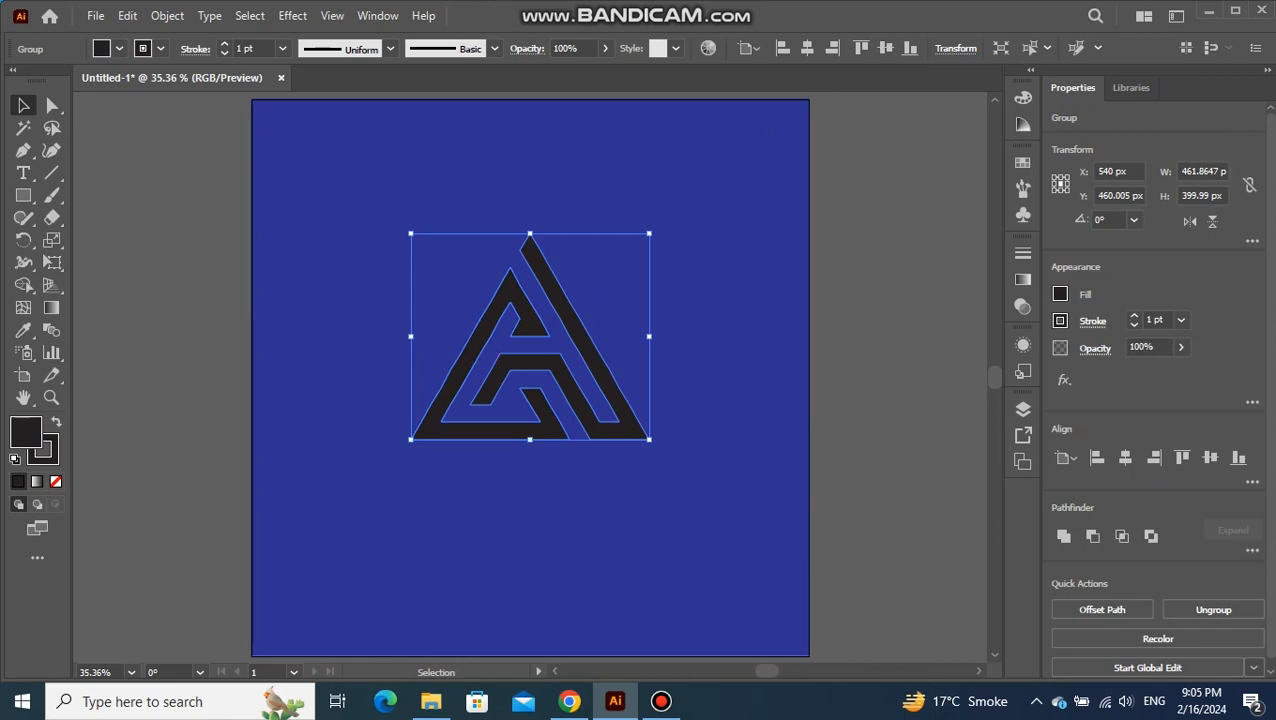
left_click(119, 48)
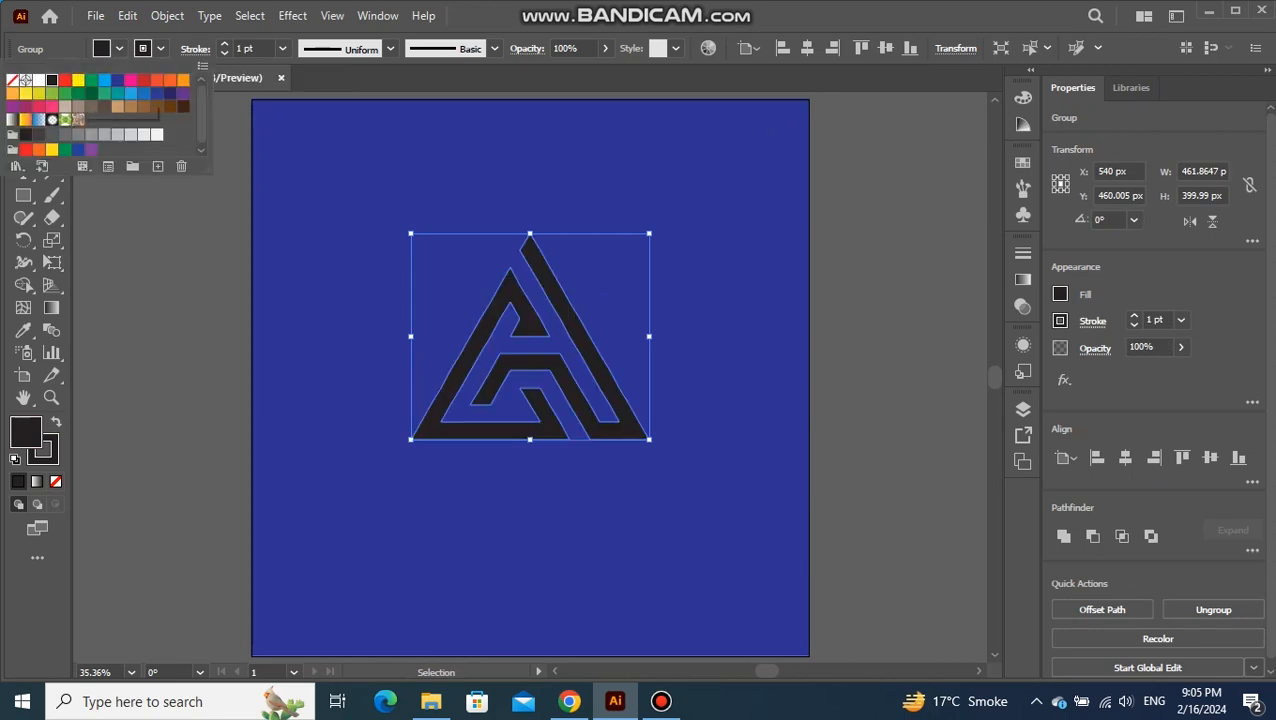
left_click(78, 80)
left_click(26, 93)
key("Escape")
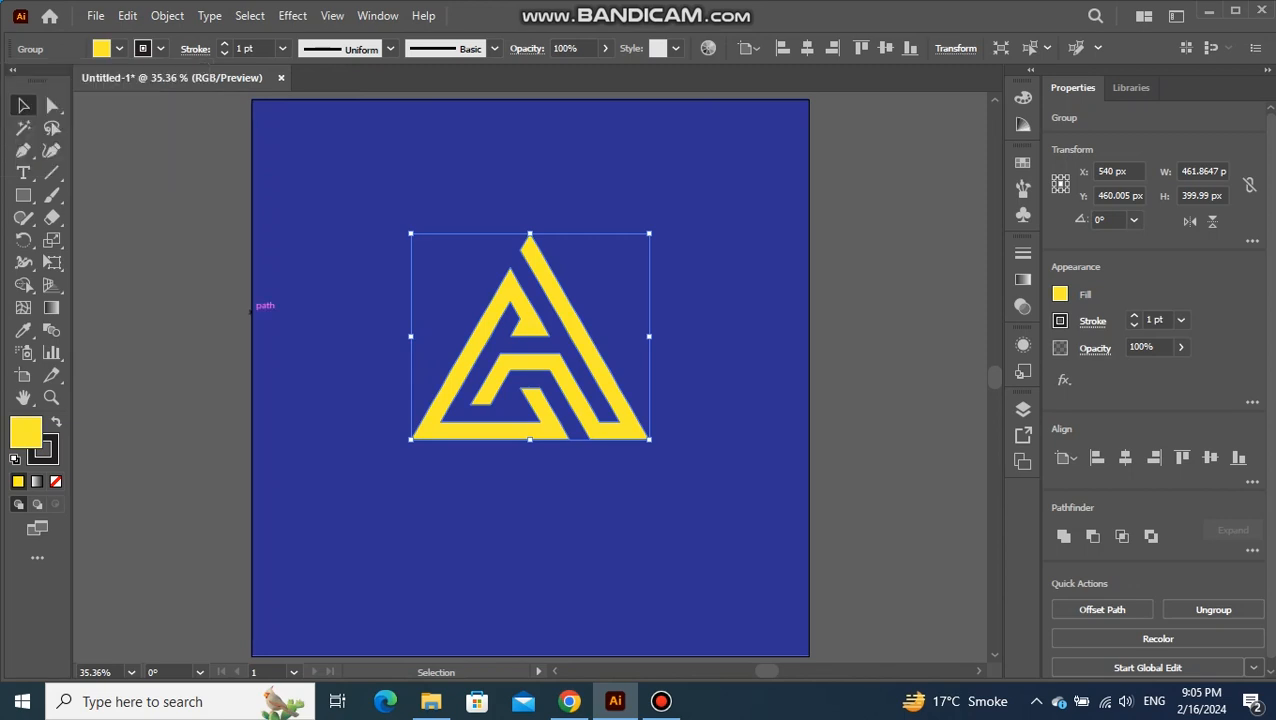
left_click_drag(518, 322, 518, 252)
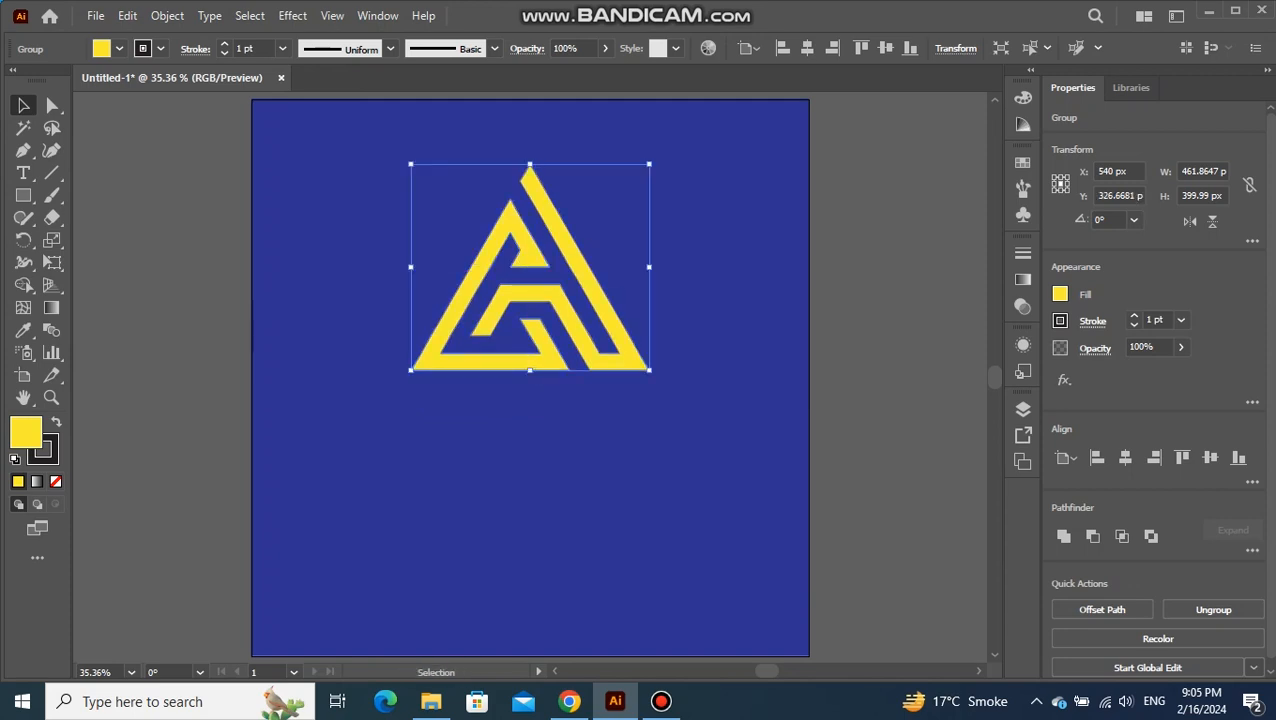
Remove the stroke from the yellow logo group and deselect it
left_click(50, 456)
left_click(56, 482)
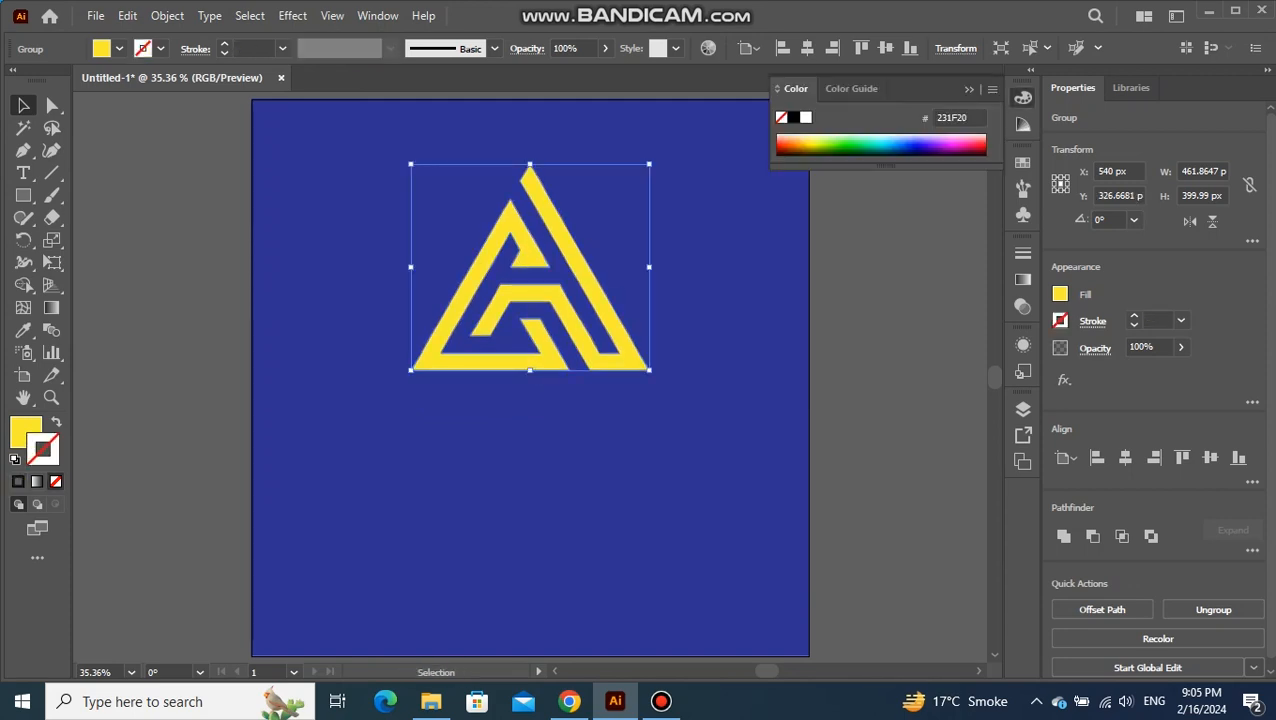
key("x")
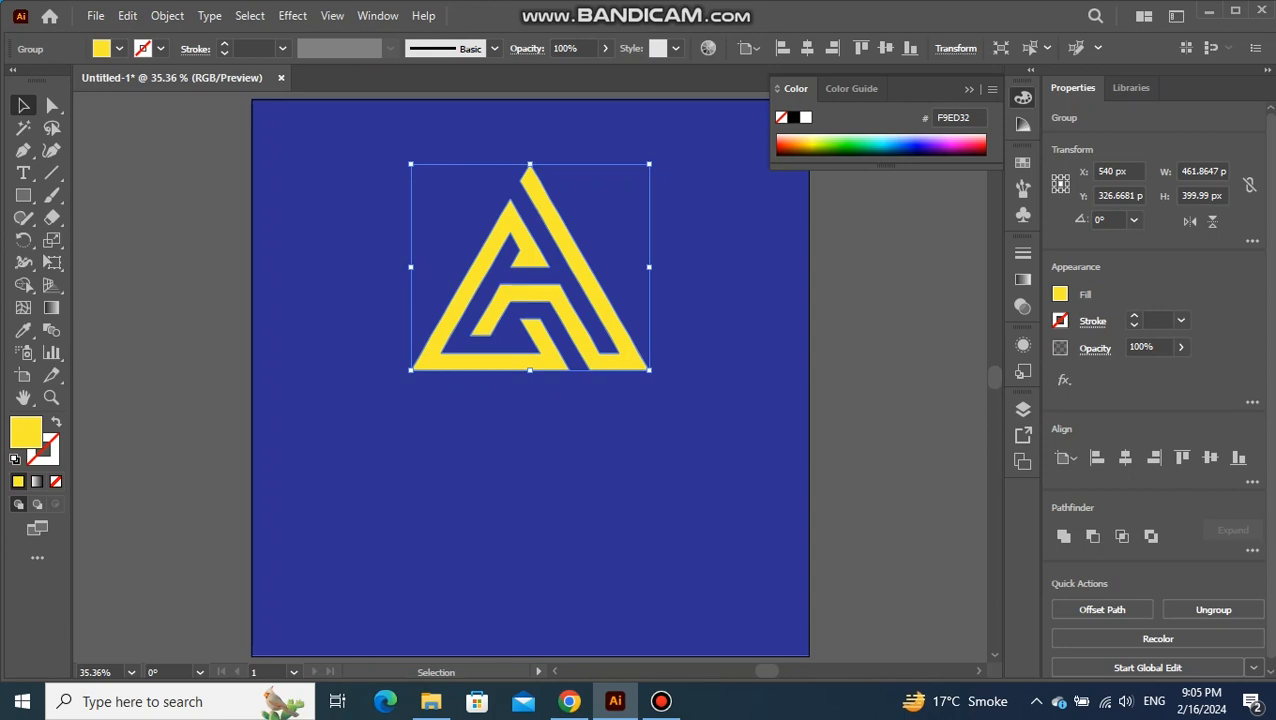
left_click(969, 89)
key("ctrl+shift+a")
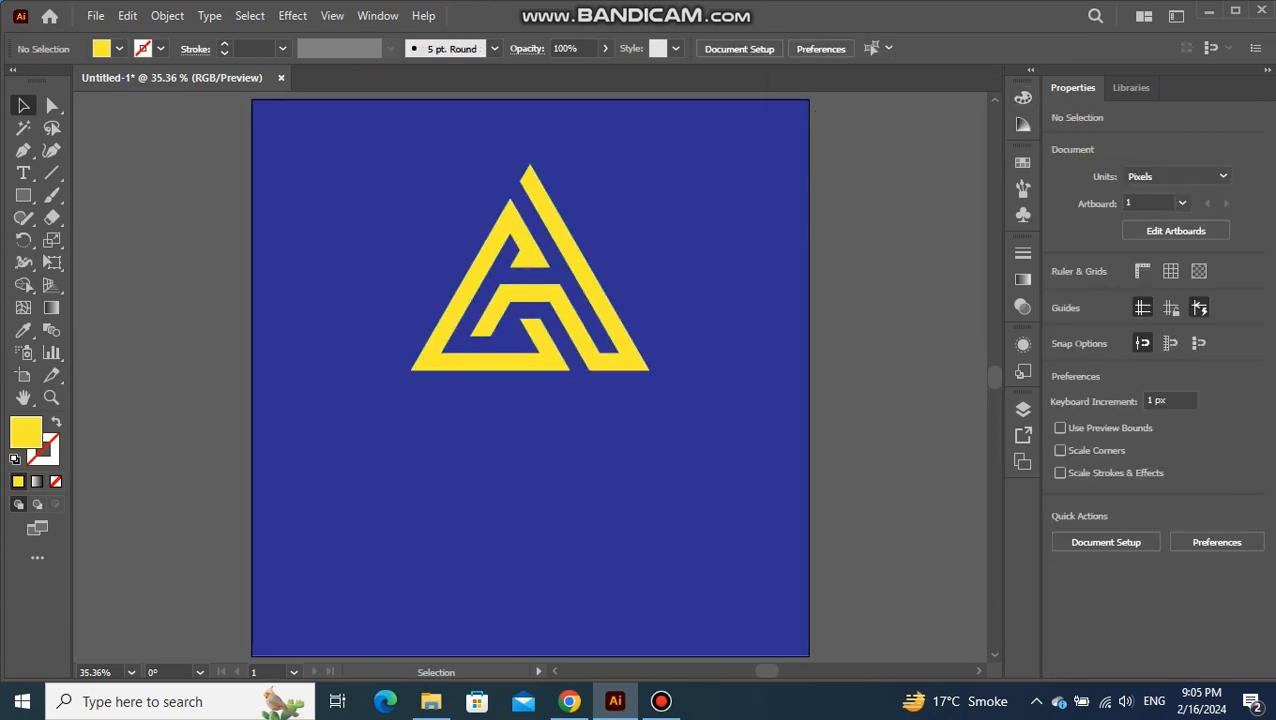
Add the text "G + V LOGO" at 72 pt just below the logo
left_click(23, 172)
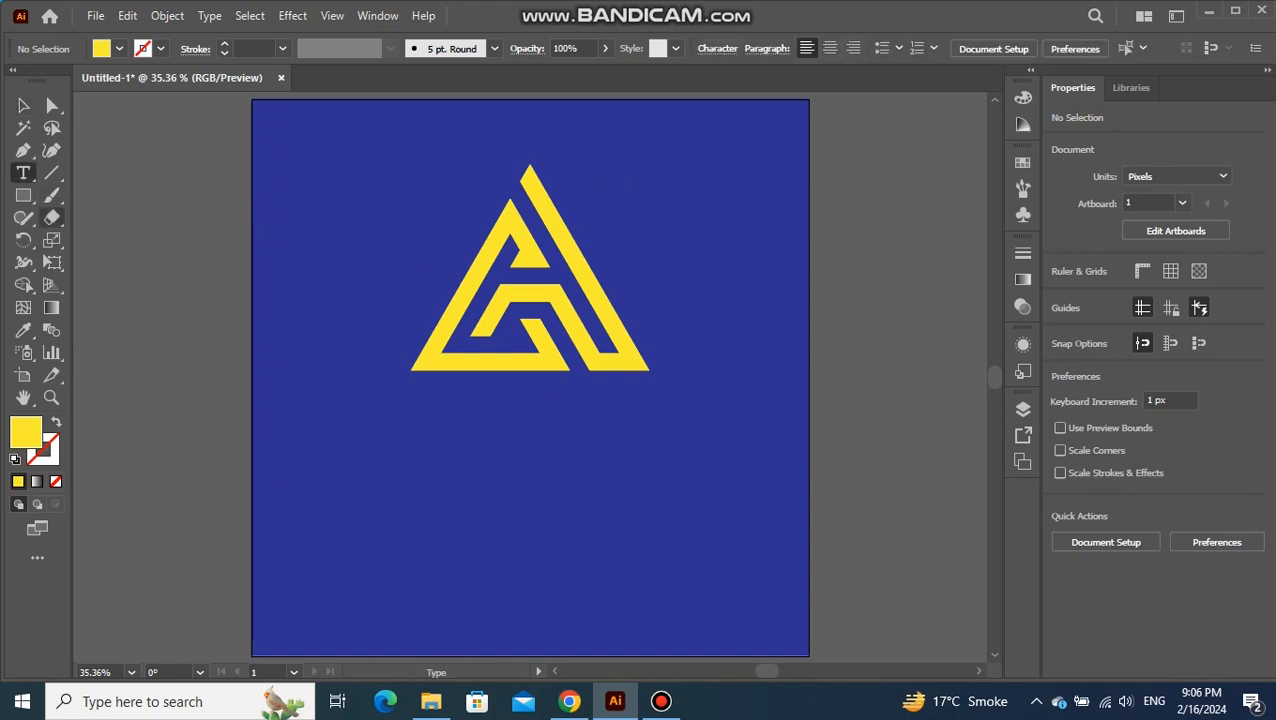
left_click(415, 431)
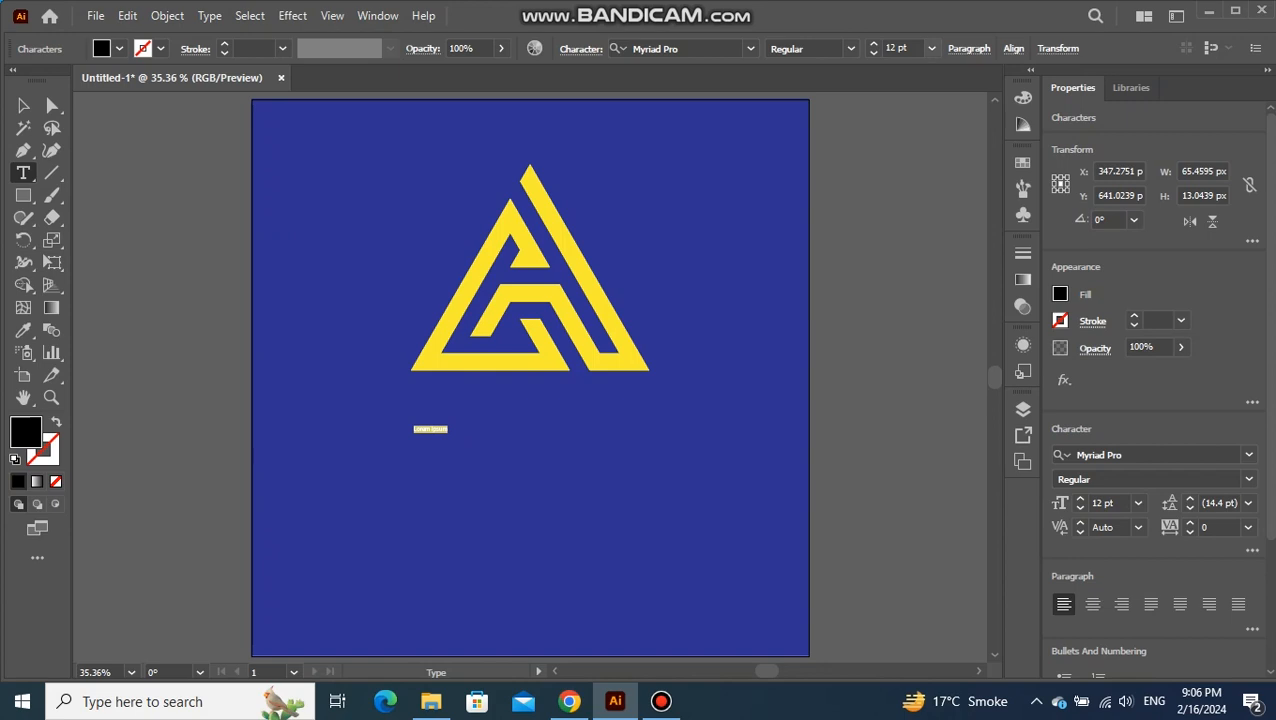
left_click(931, 48)
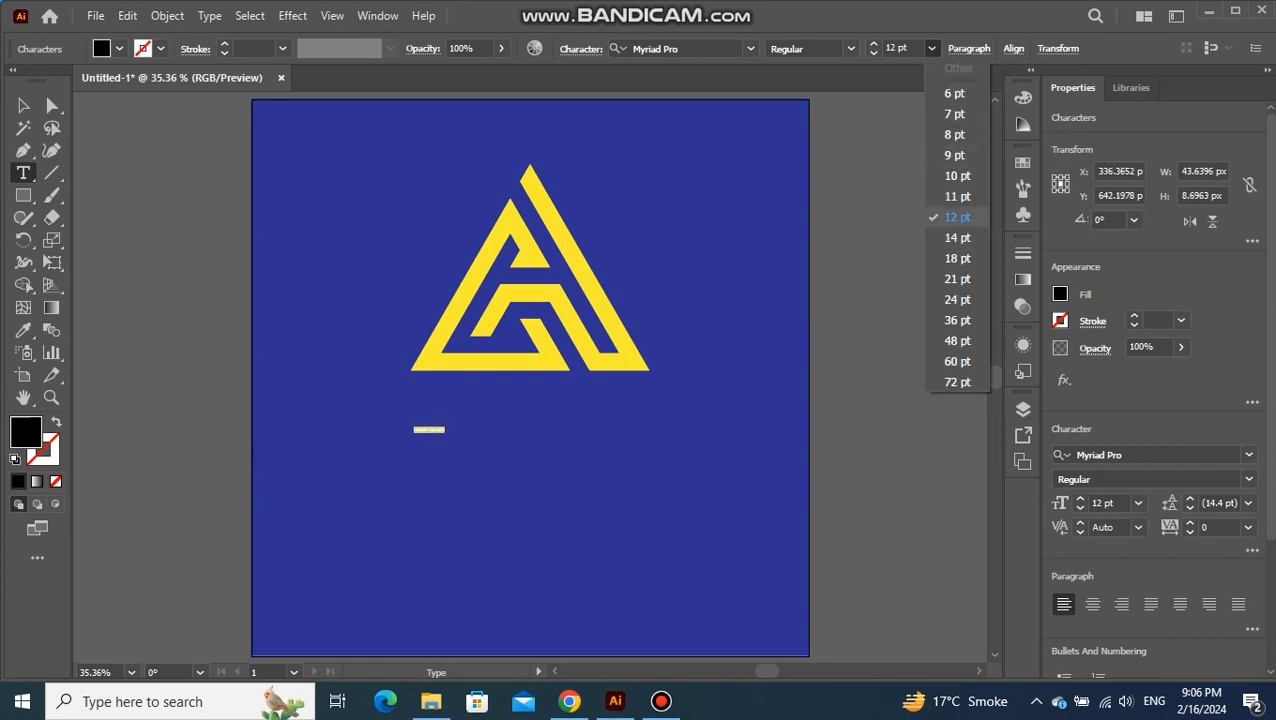
left_click(957, 382)
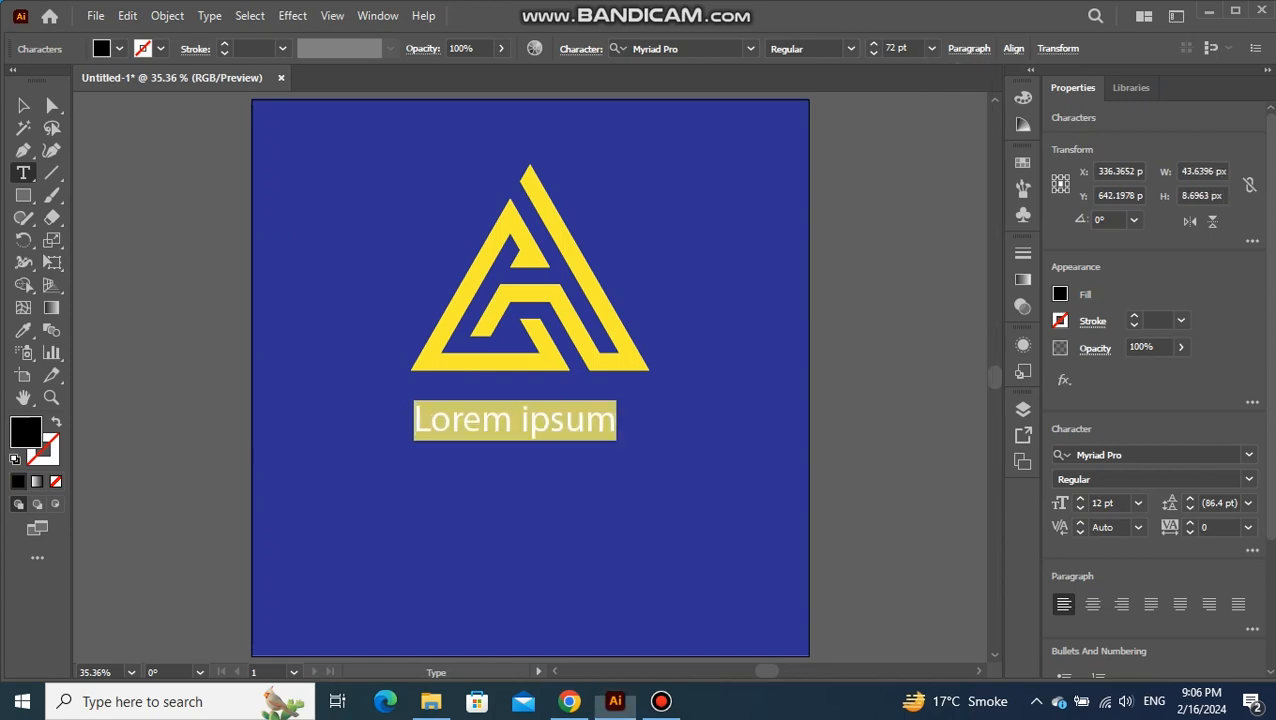
key("BackSpace")
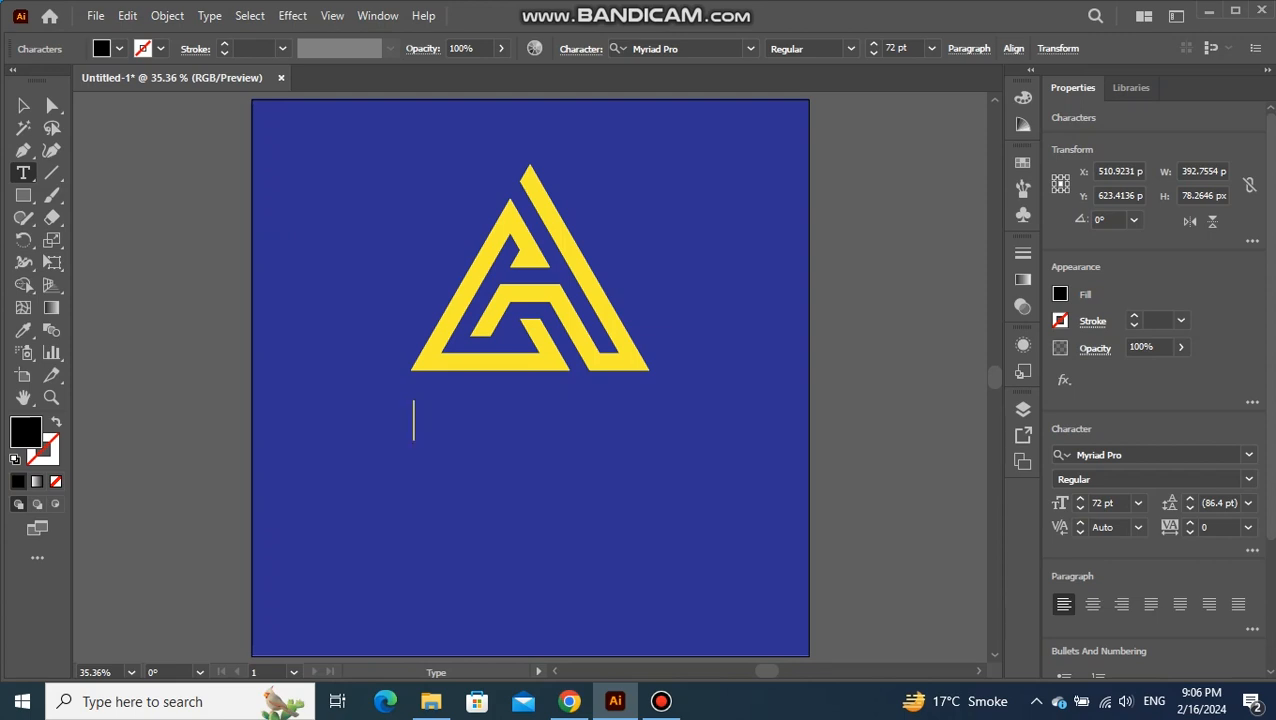
type("G ")
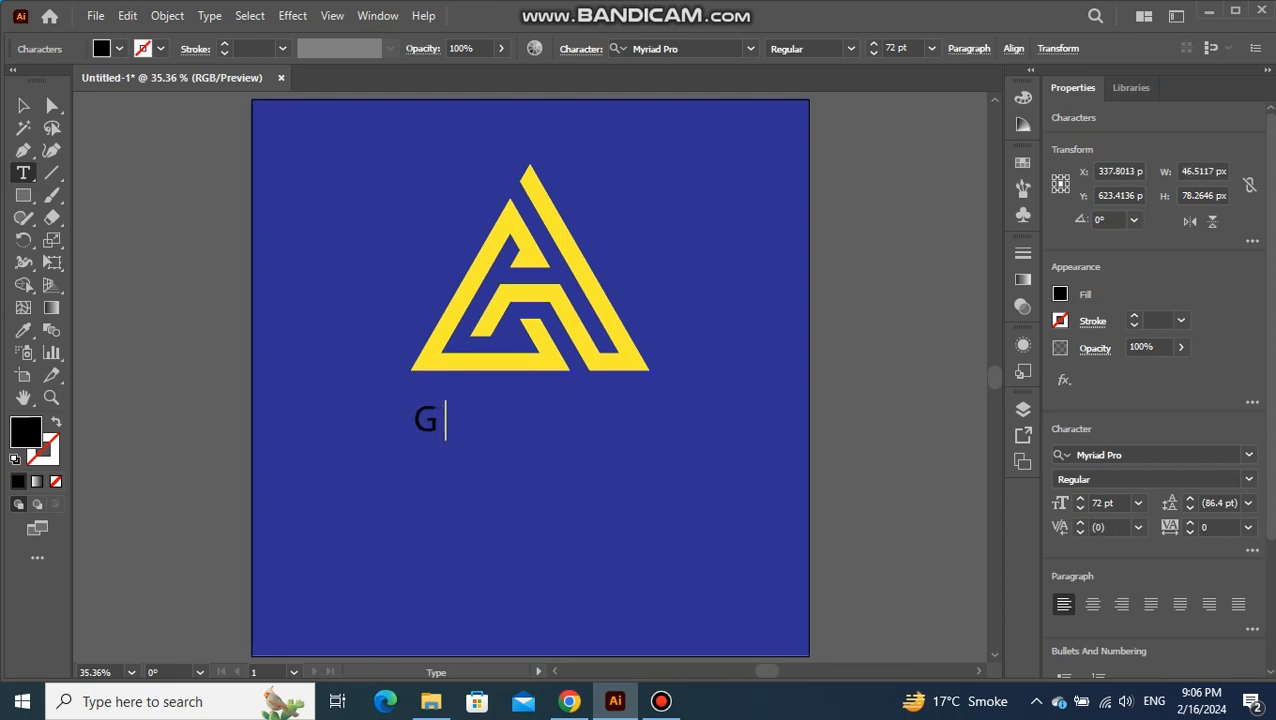
type("+ V LOGO")
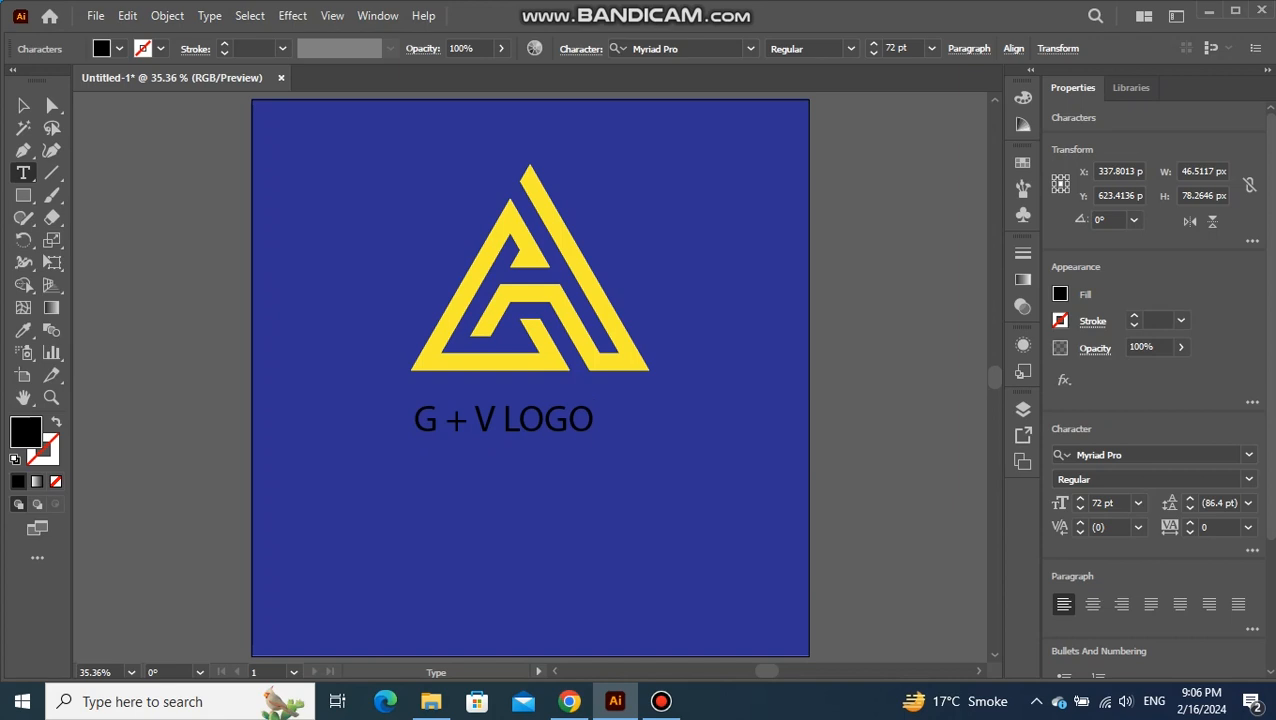
left_click(23, 105)
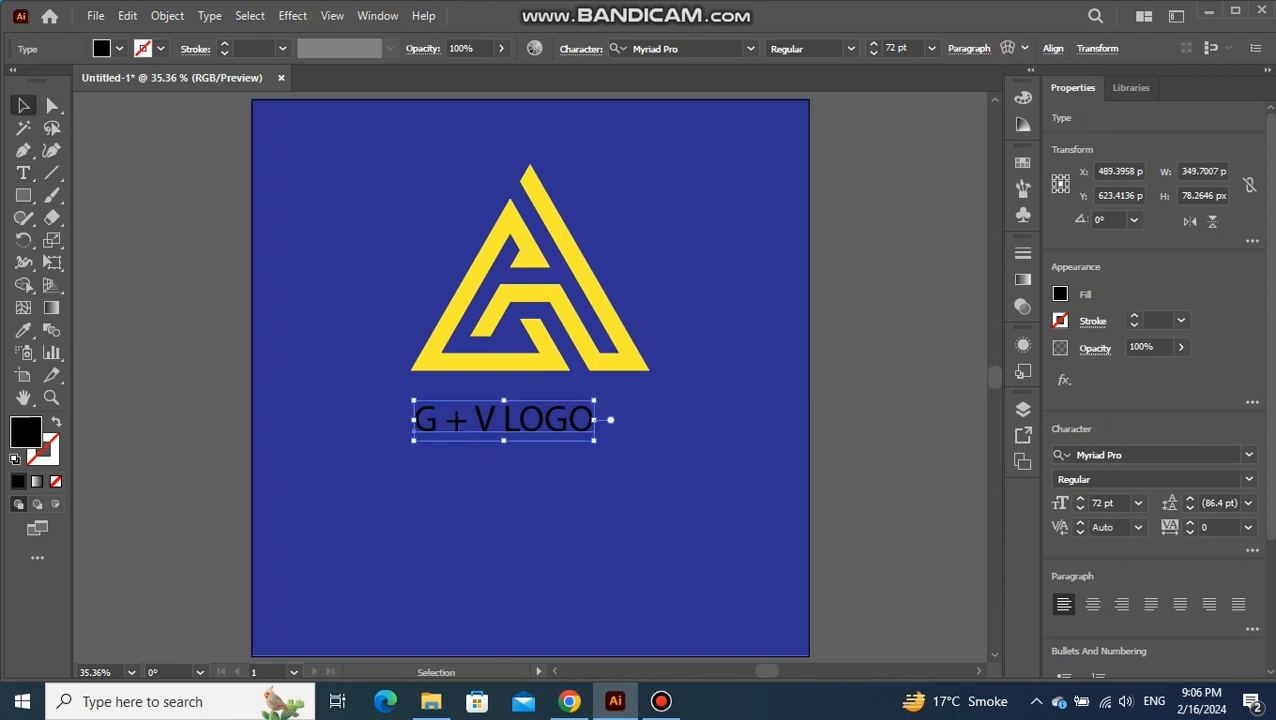
Set the text's font to Franklin Gothic Demi and enlarge it proportionally to about 448 × 103 px
left_click(750, 48)
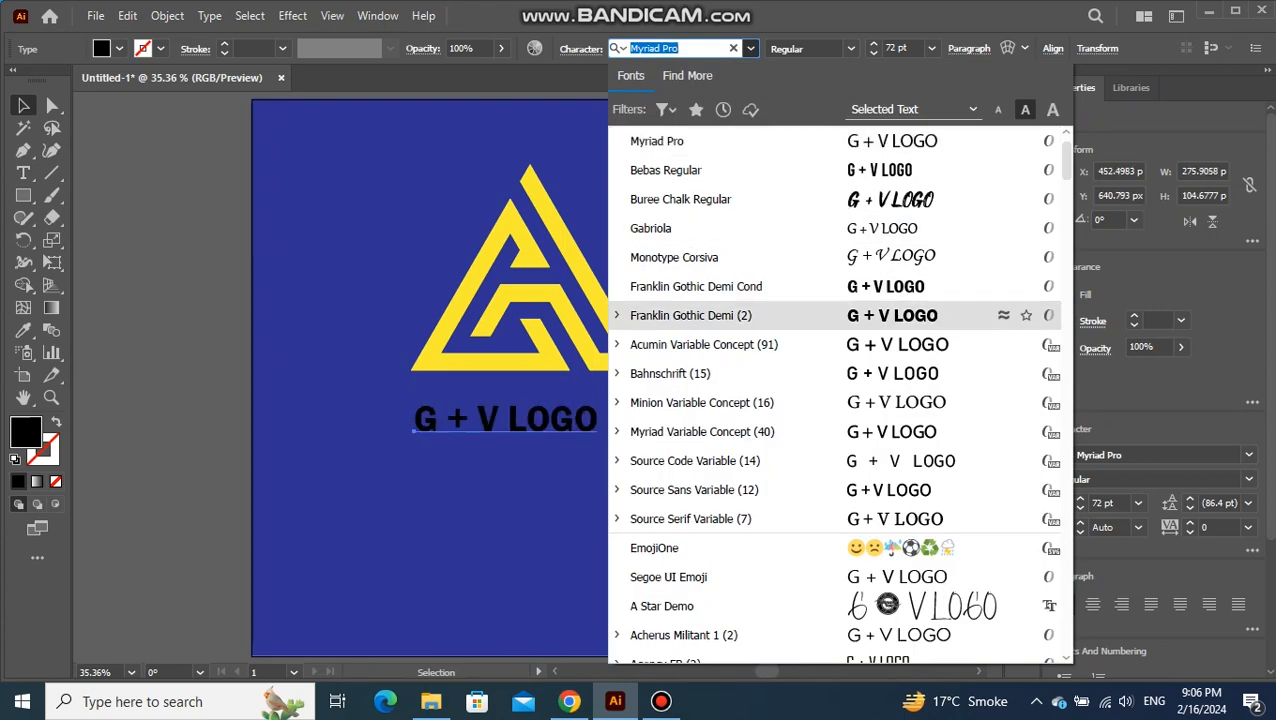
key("Return")
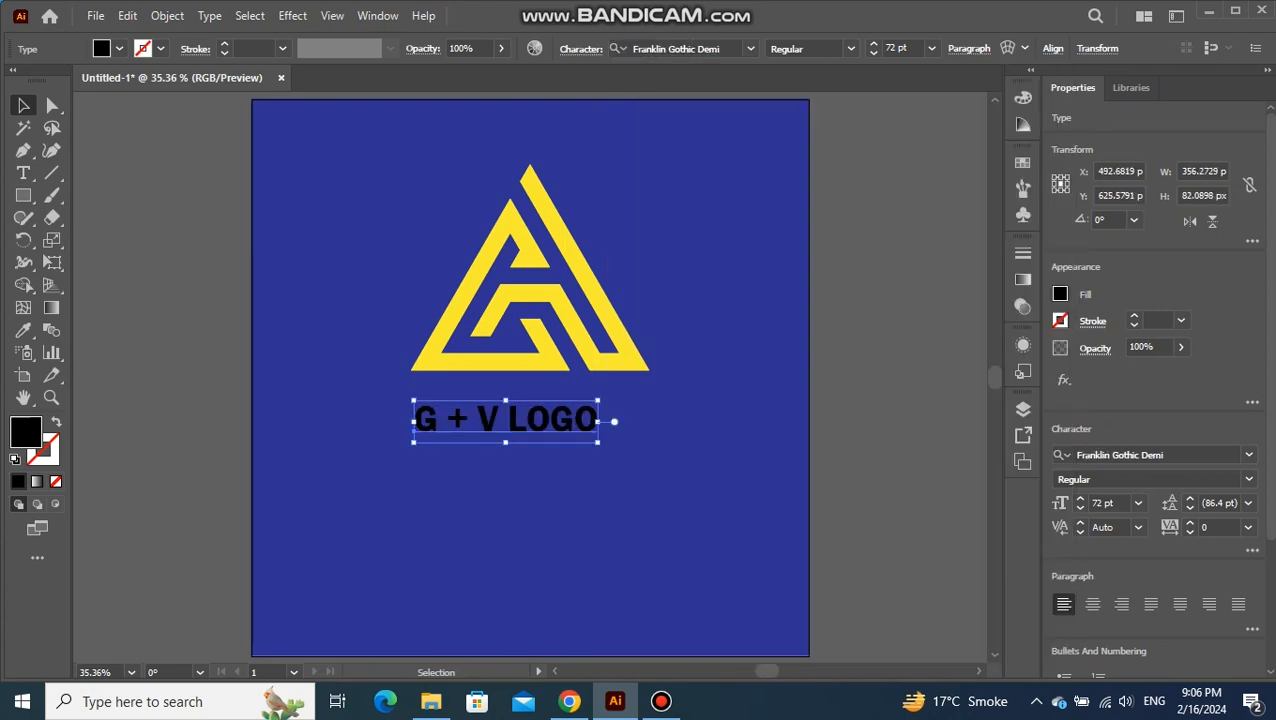
left_click_drag(588, 419, 660, 448)
Align the text and the logo on their horizontal centers and deselect them
left_click(586, 364, "shift")
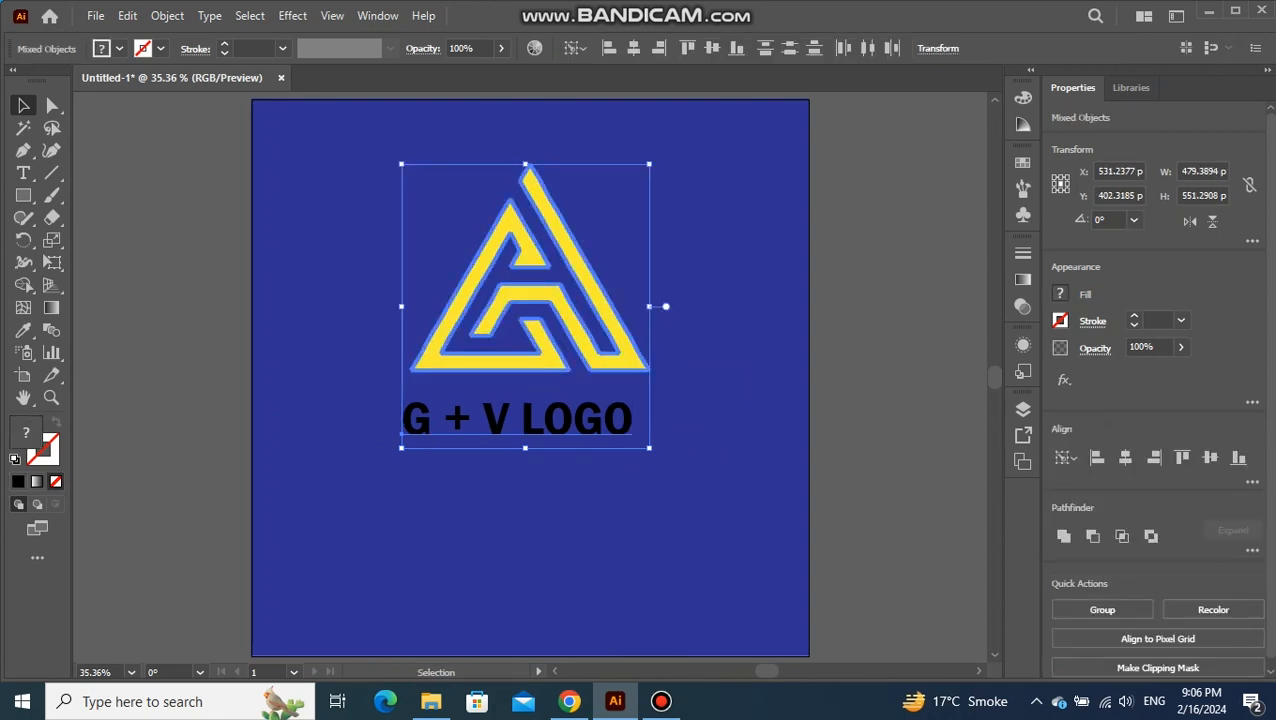
left_click(1125, 457)
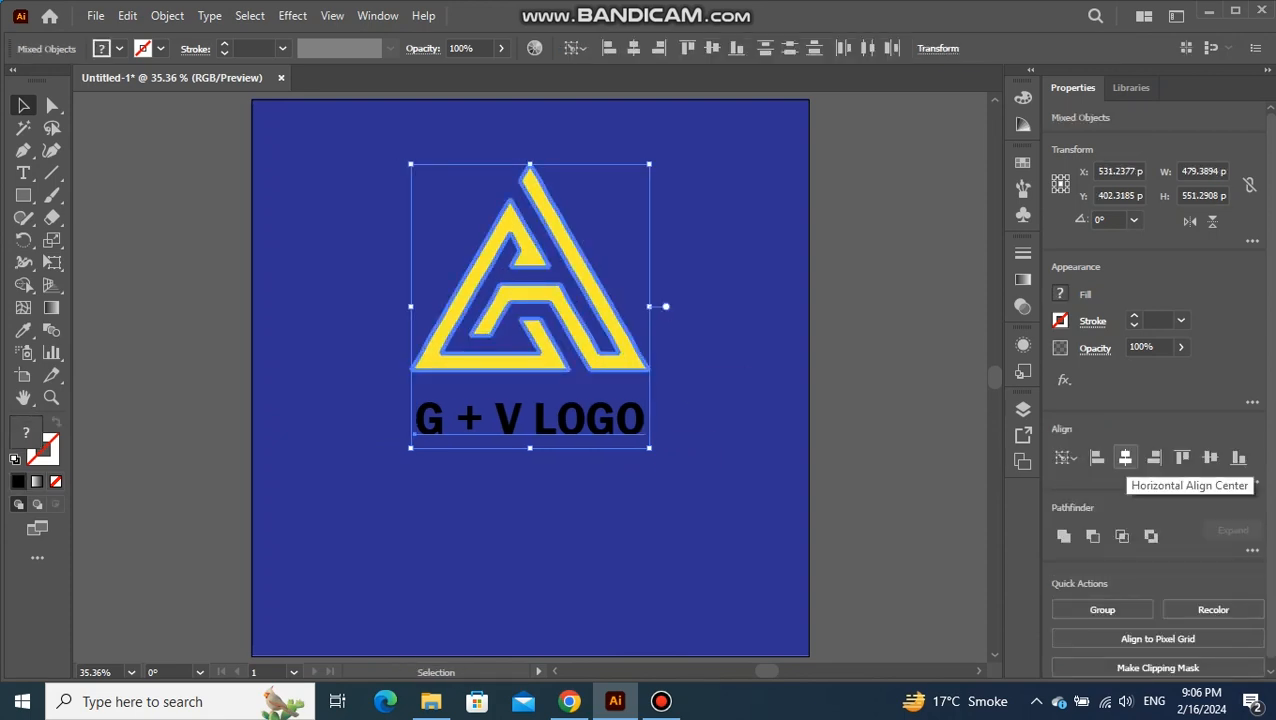
left_click(665, 306)
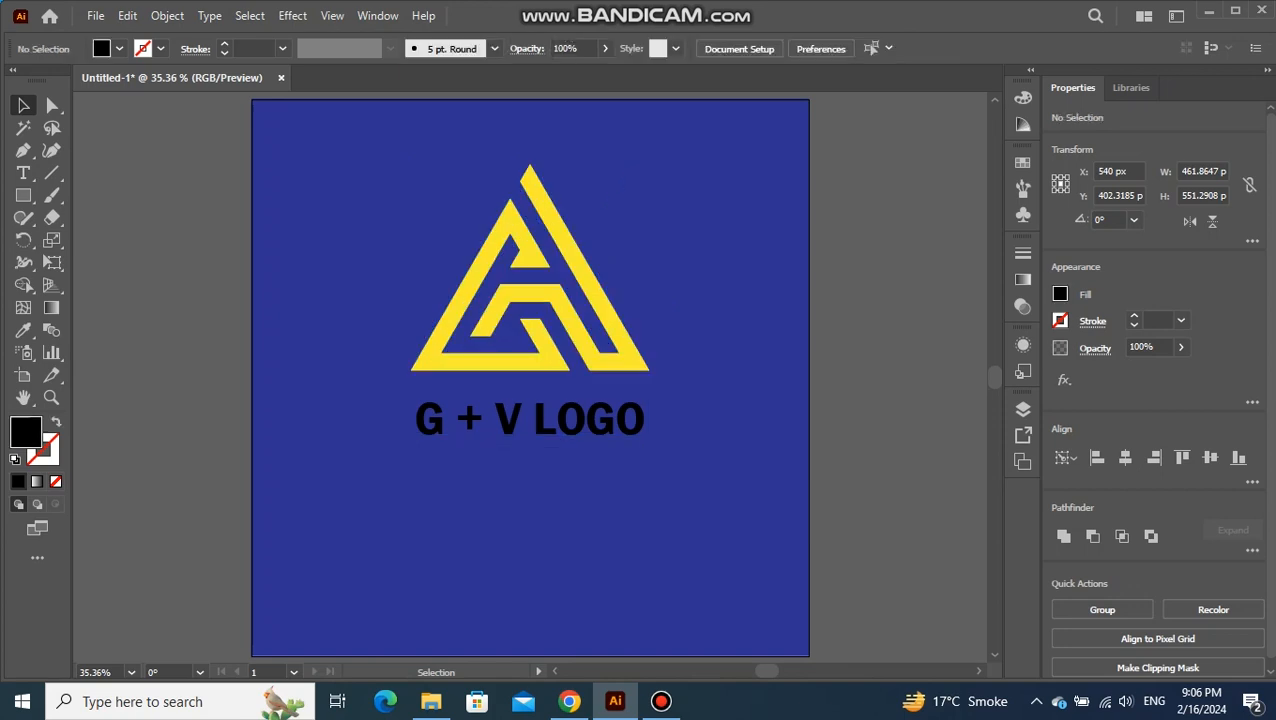
Convert the "G + V LOGO" text to outlines and apply the logo's yellow to it with the Eyedropper, leaving everything deselected
left_click(610, 420)
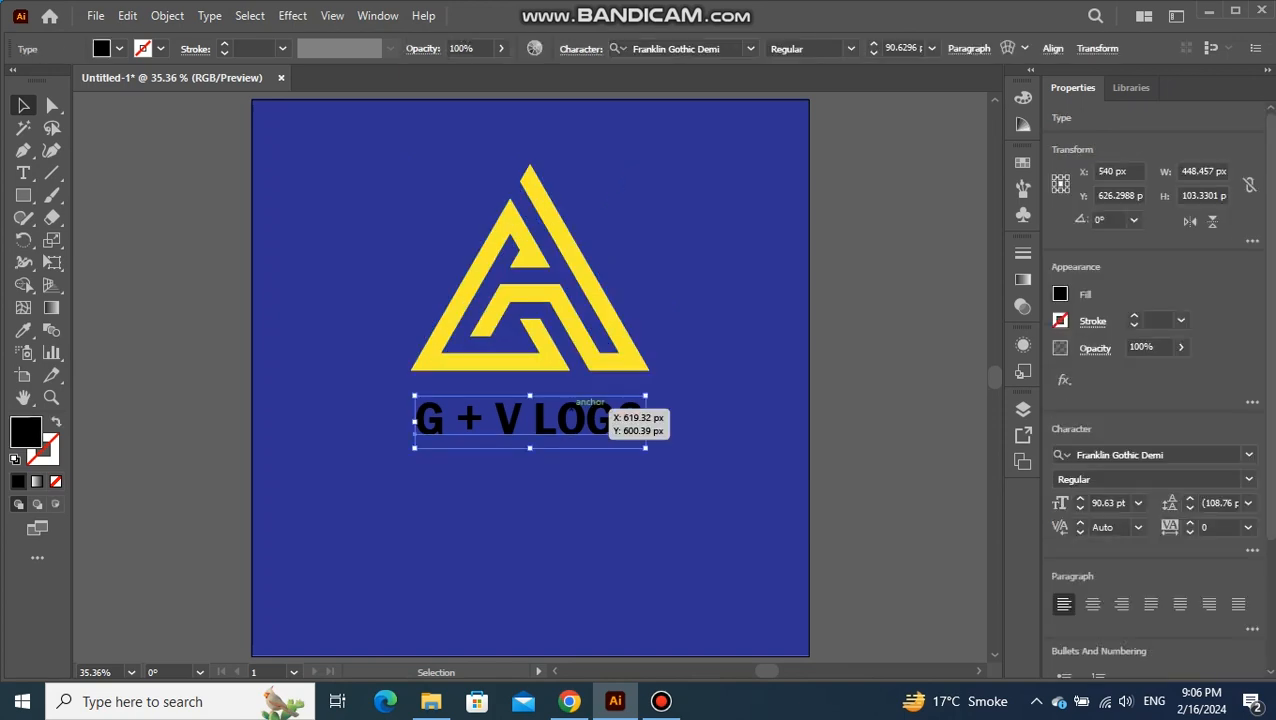
right_click(572, 420)
left_click(643, 395)
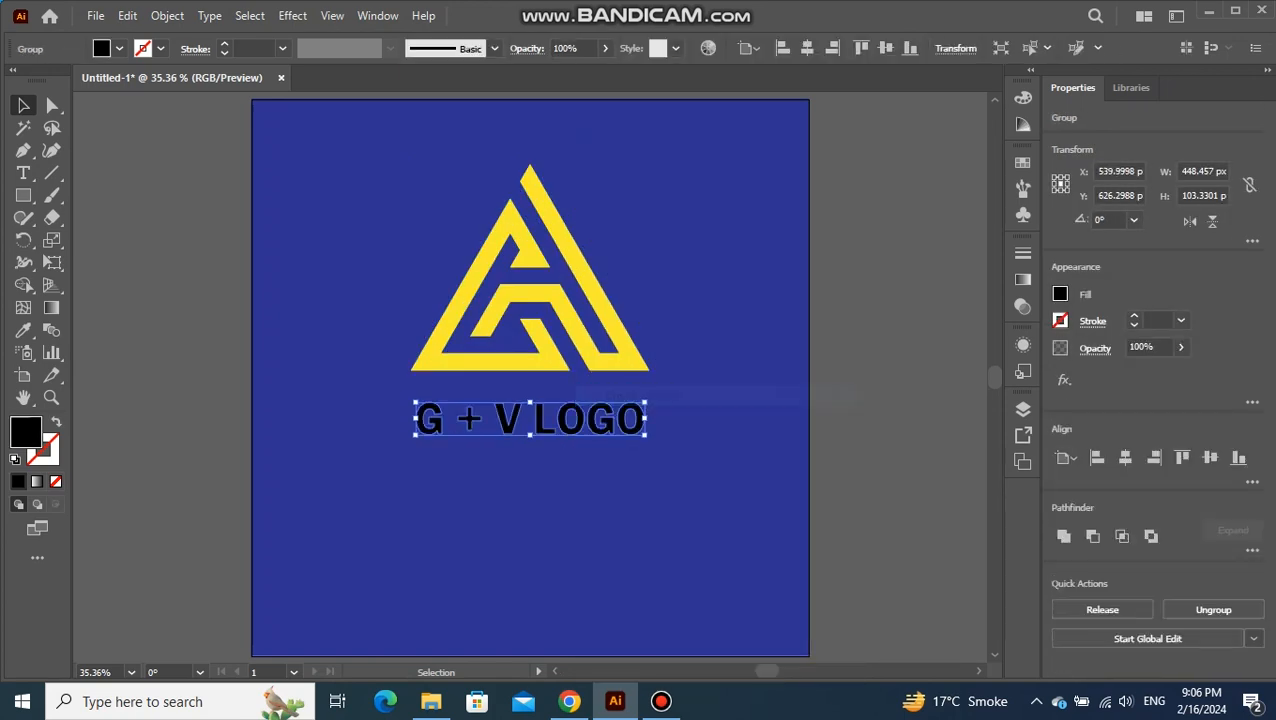
key("i")
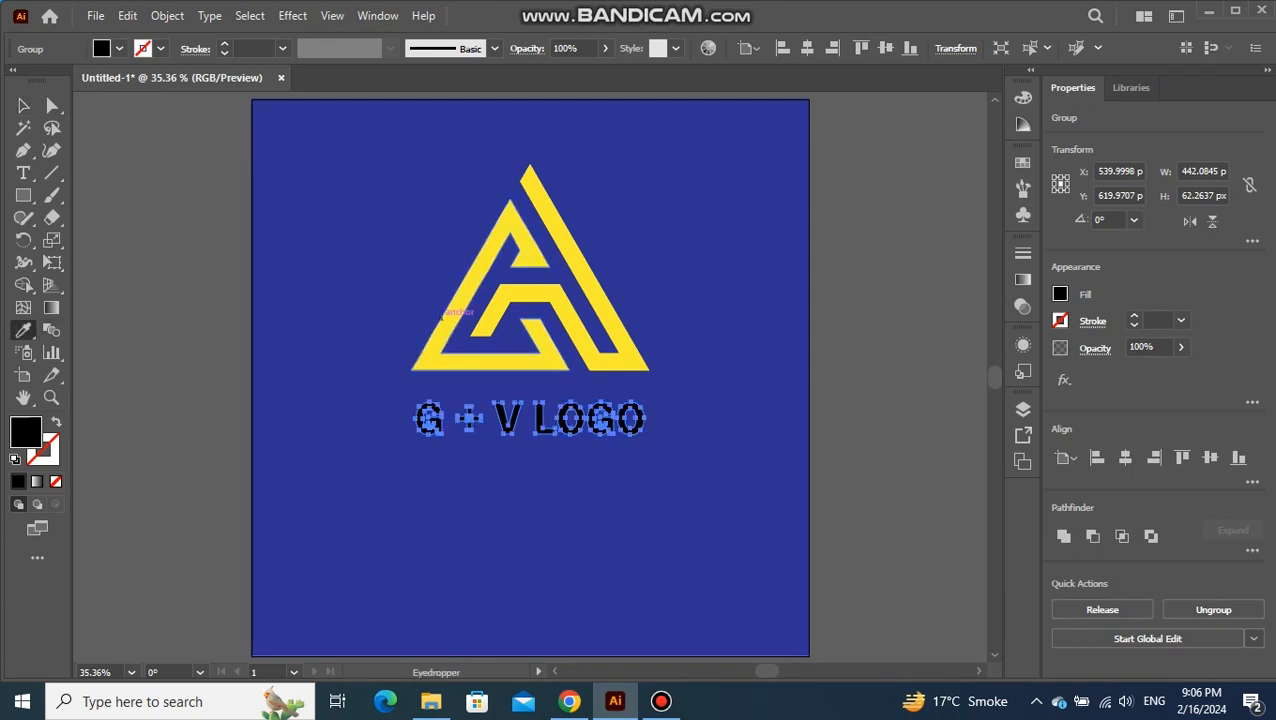
left_click(455, 314)
key("v")
key("ctrl+shift+a")
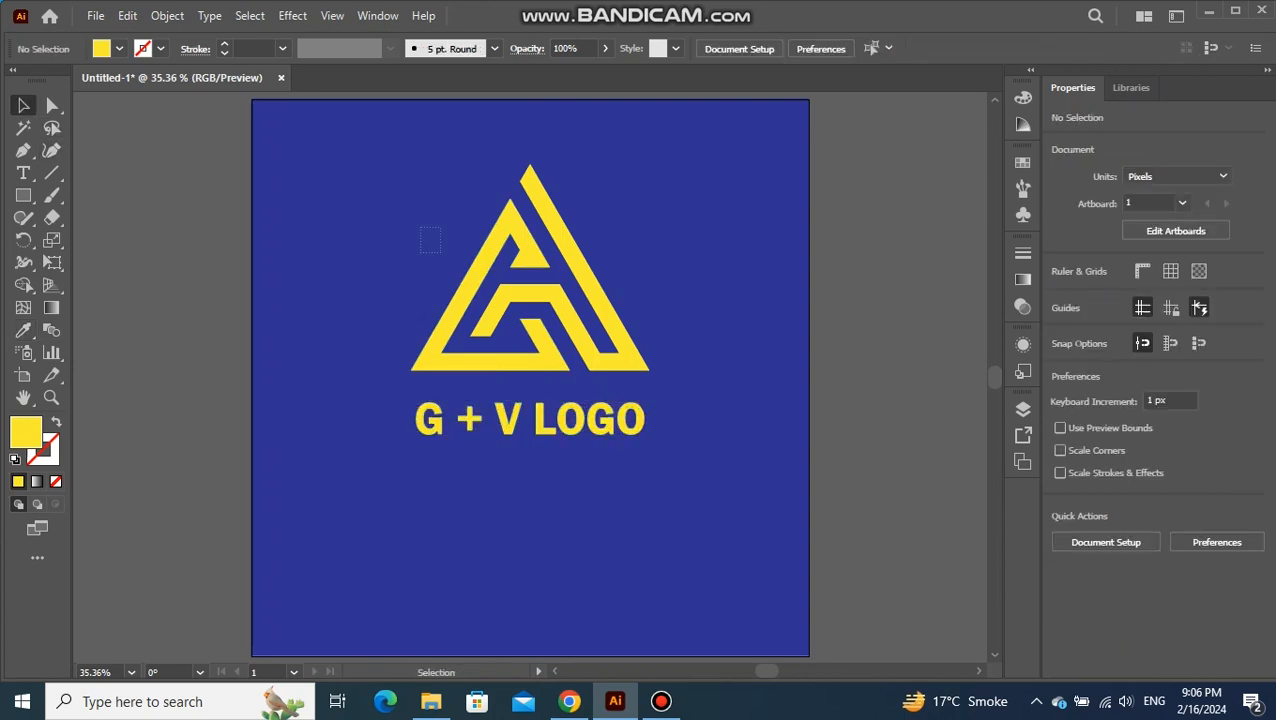
Group the logo with its "G + V LOGO" caption and center the group vertically on the artboard
left_click_drag(547, 408, 560, 415)
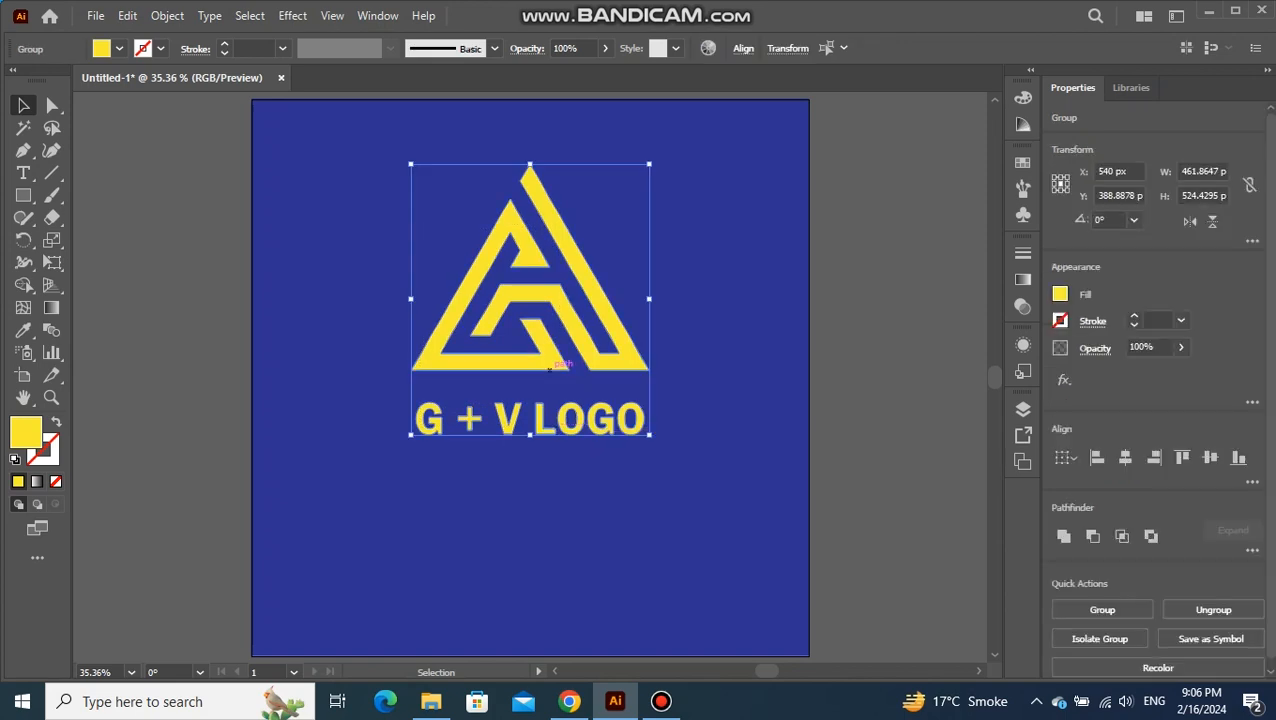
right_click(549, 259)
left_click(597, 518)
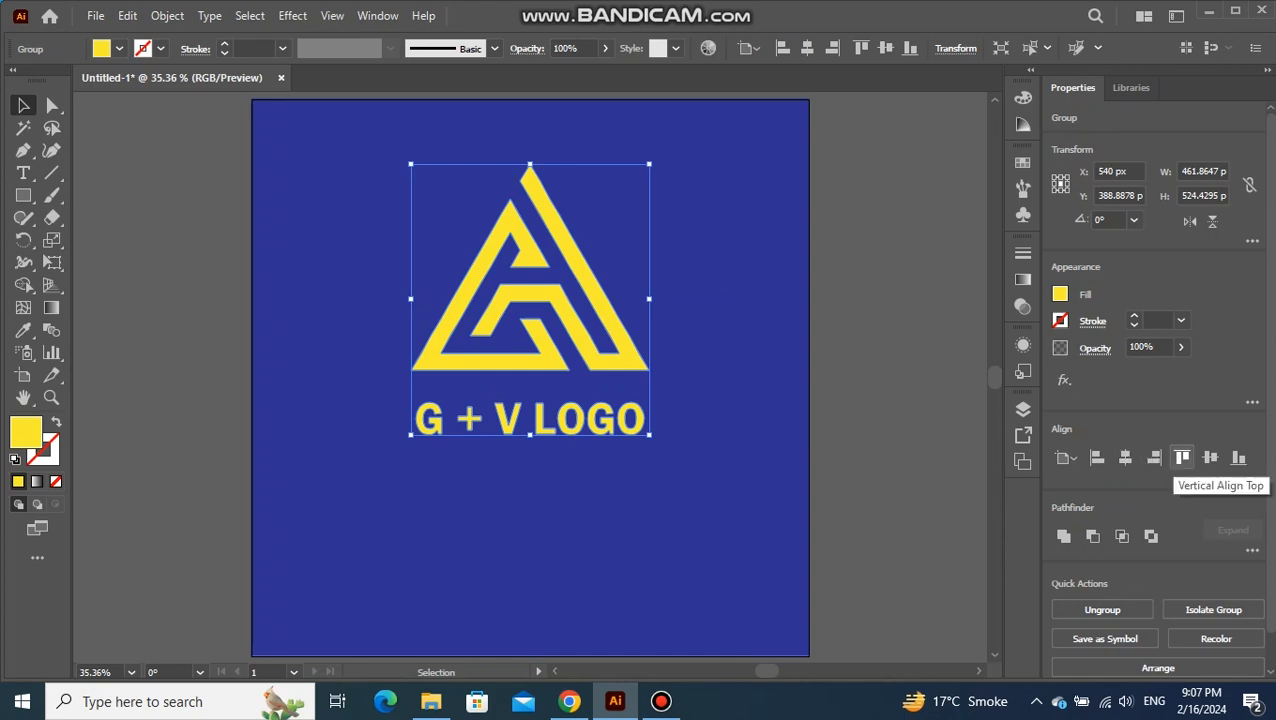
left_click(1210, 457)
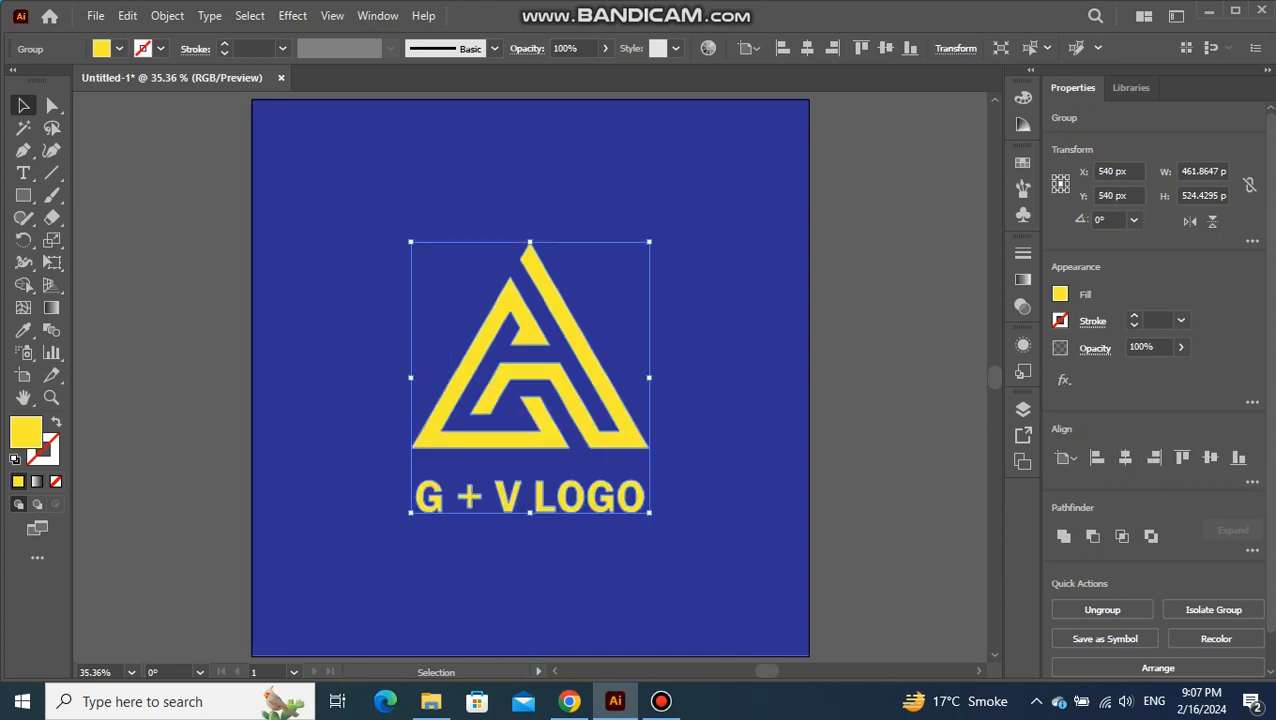
Apply a Multiply Drop Shadow (75% opacity, 7 px offsets, 5 px blur) to the group, enlarge it about a quarter from its center, and deselect
left_click(293, 16)
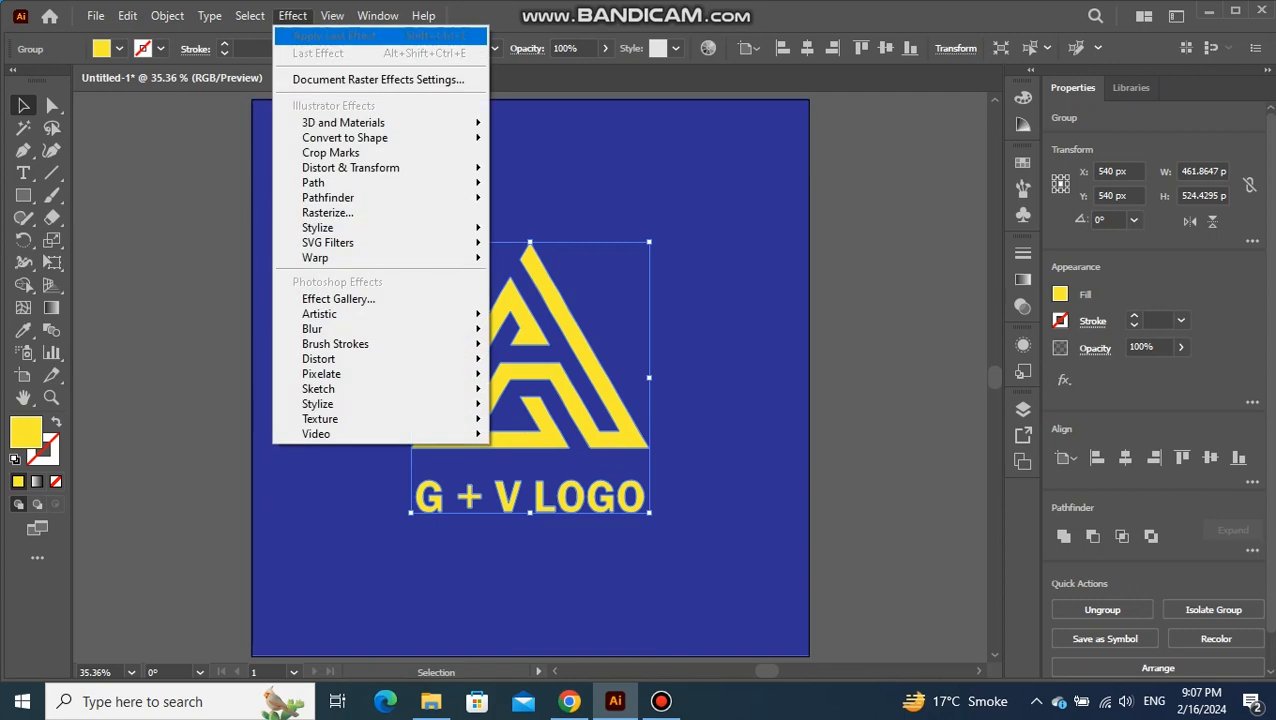
mouse_move(317, 227)
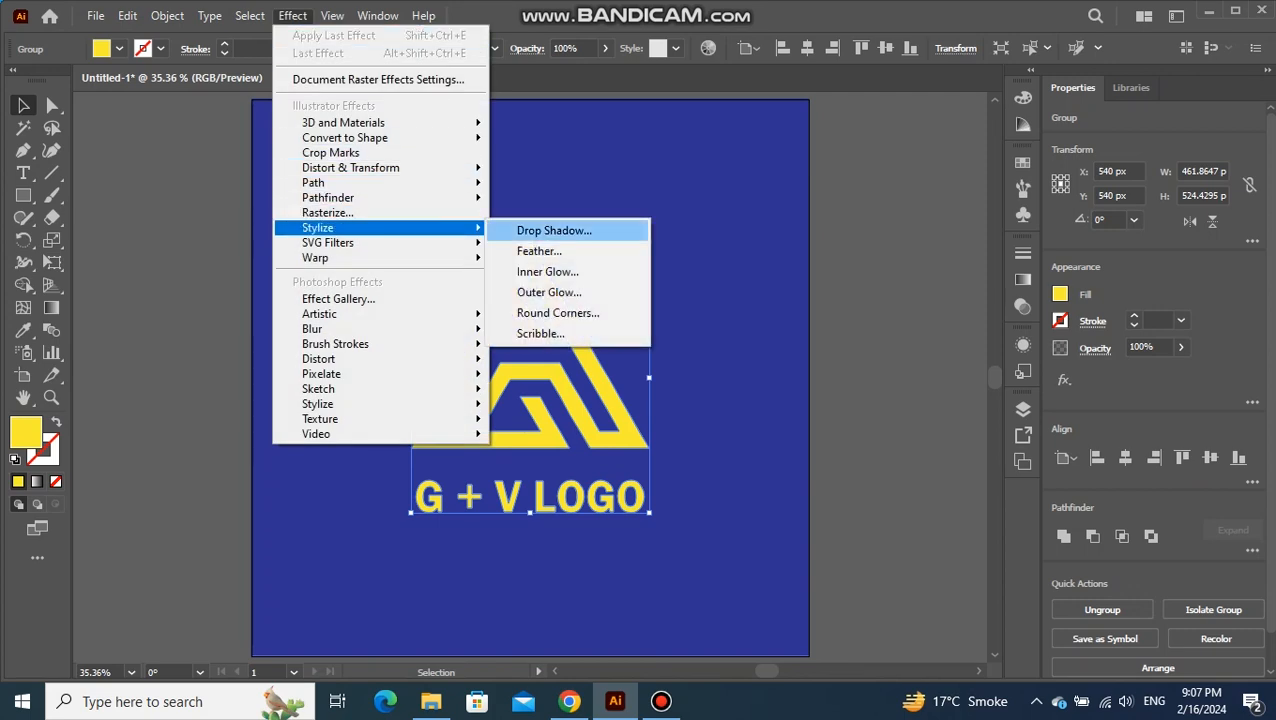
left_click(555, 230)
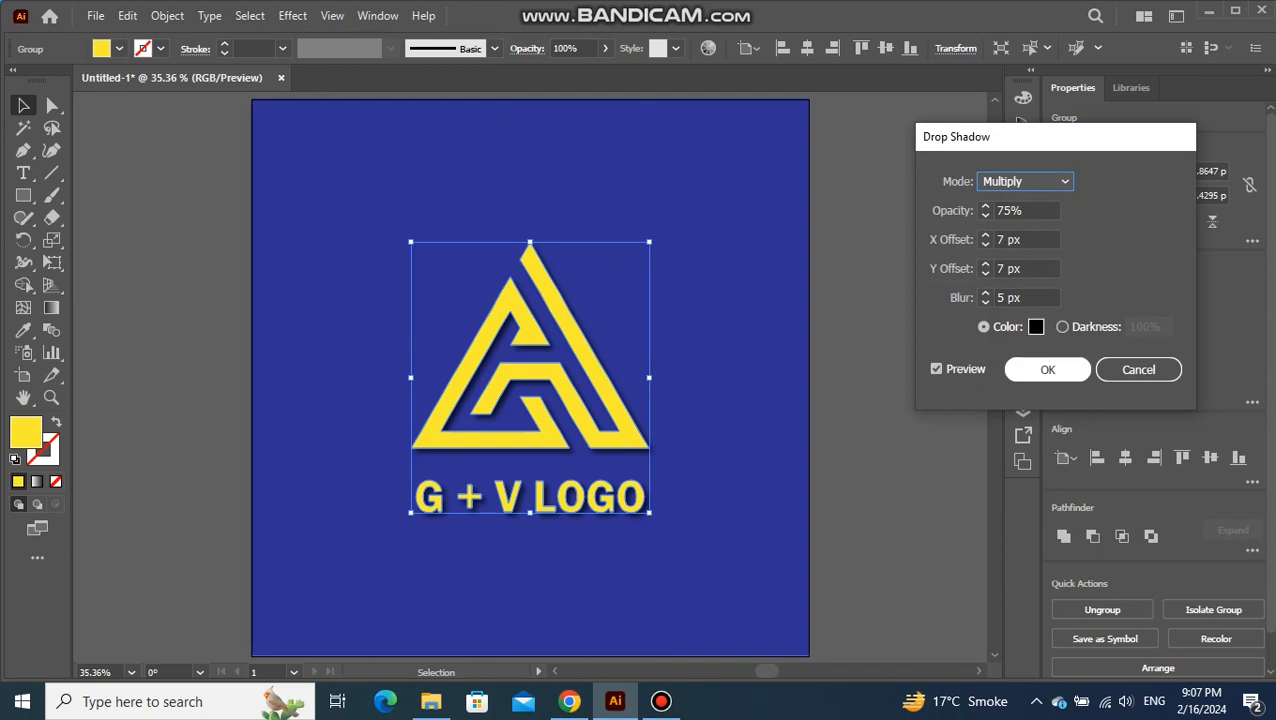
left_click(1047, 369)
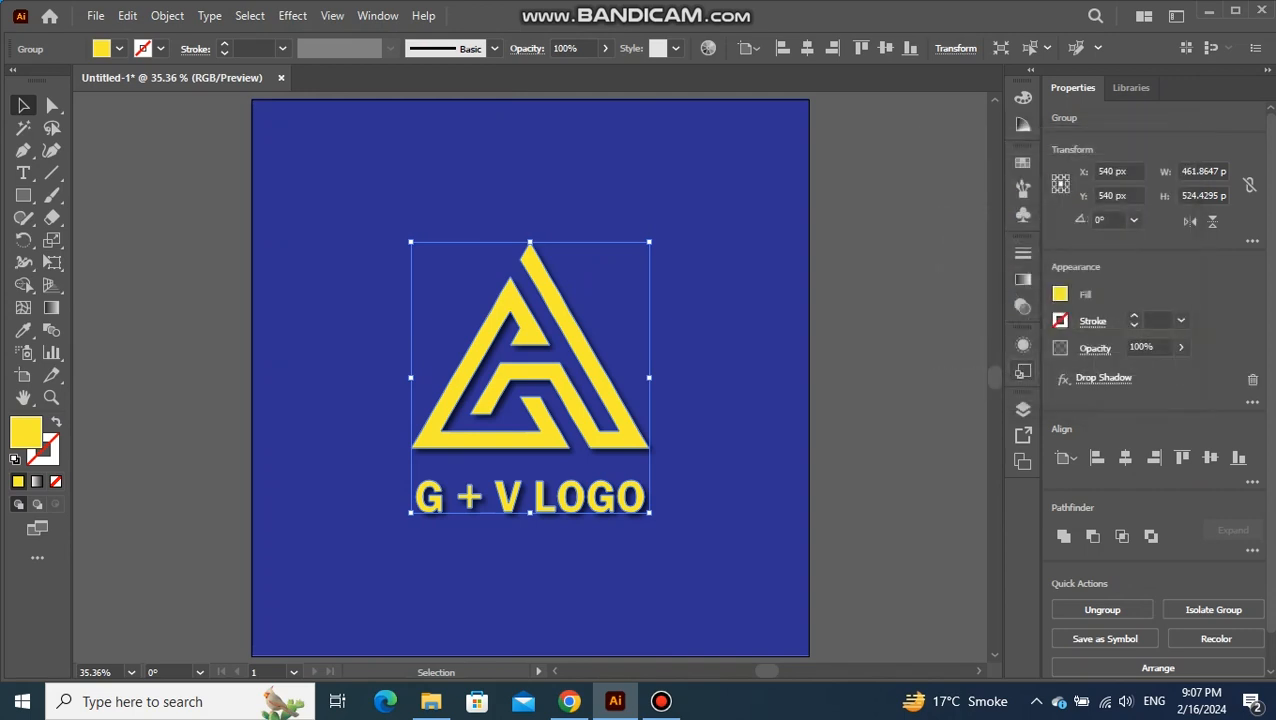
left_click_drag(650, 512, 678, 544)
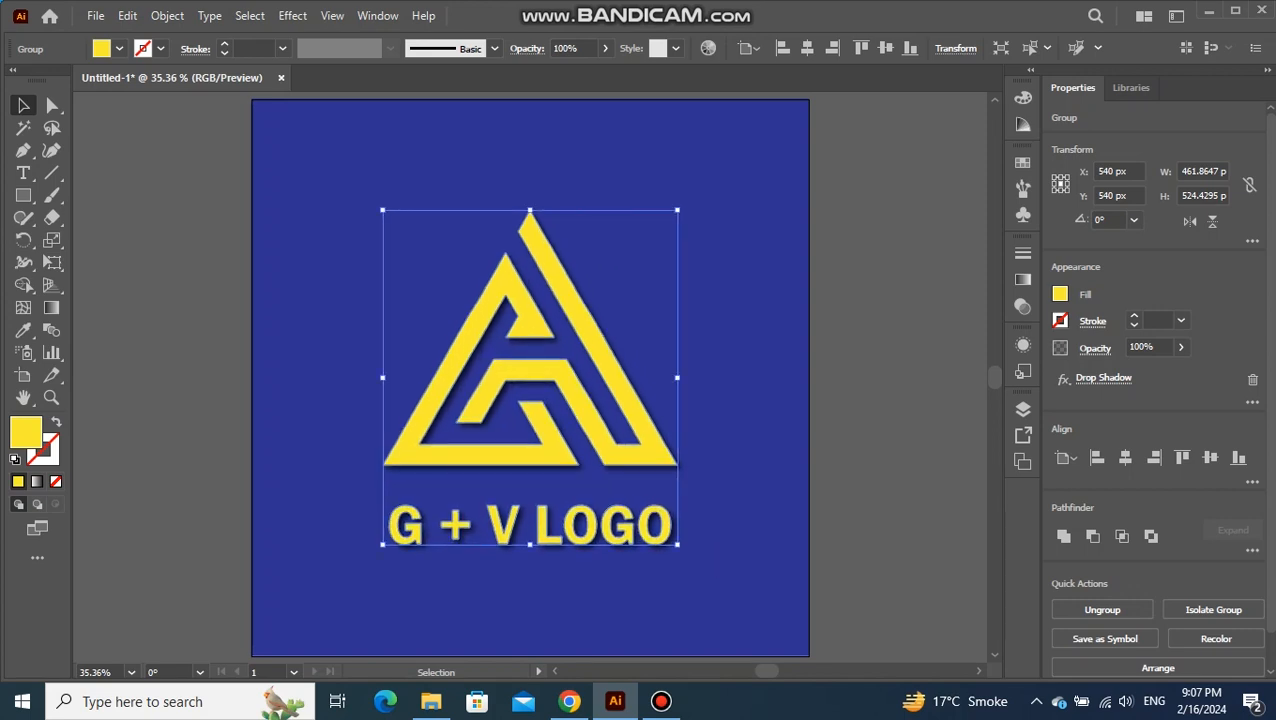
key("ctrl+shift+a")
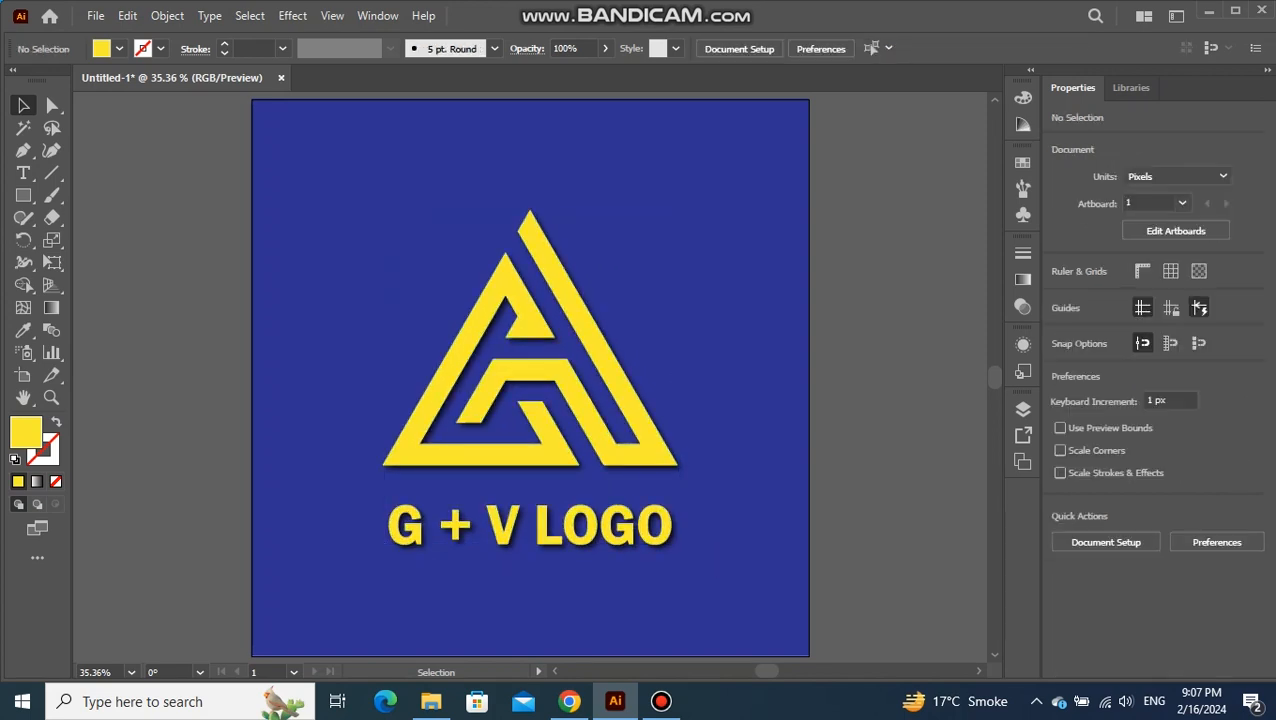